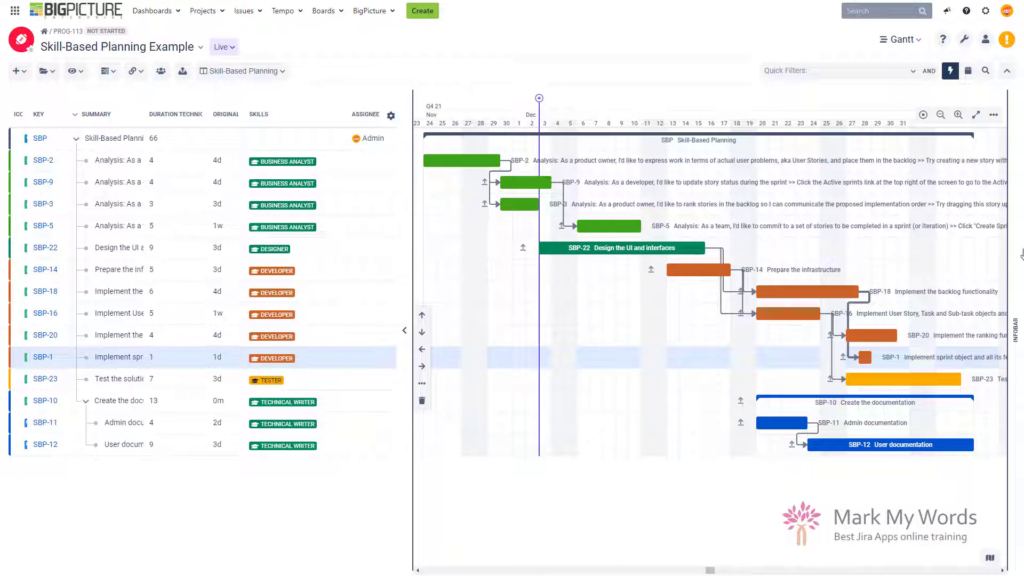
In the Teams module, create a new team named "Skill-based planning team" with the team code SKBT.
left_click(911, 43)
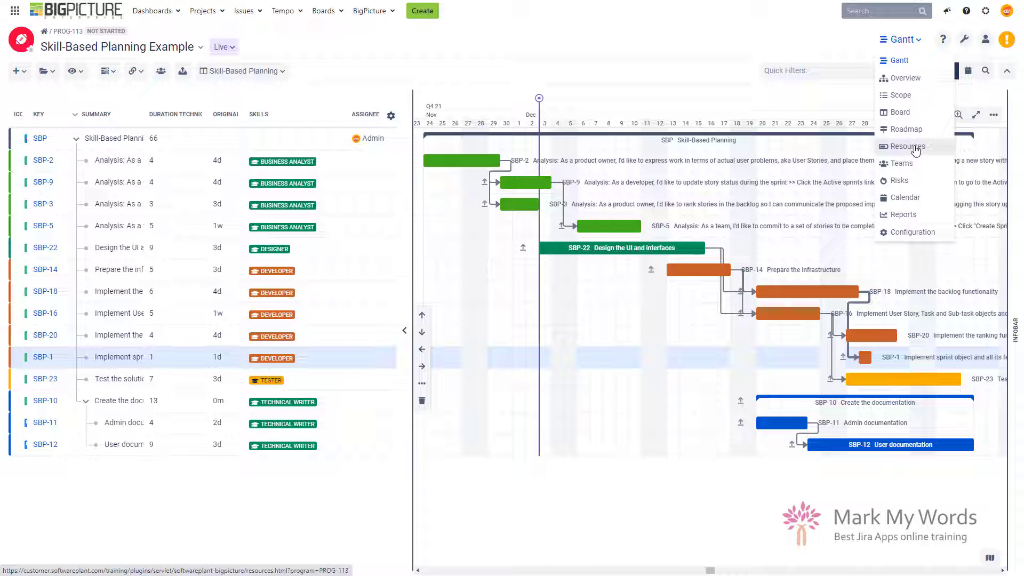
left_click(904, 167)
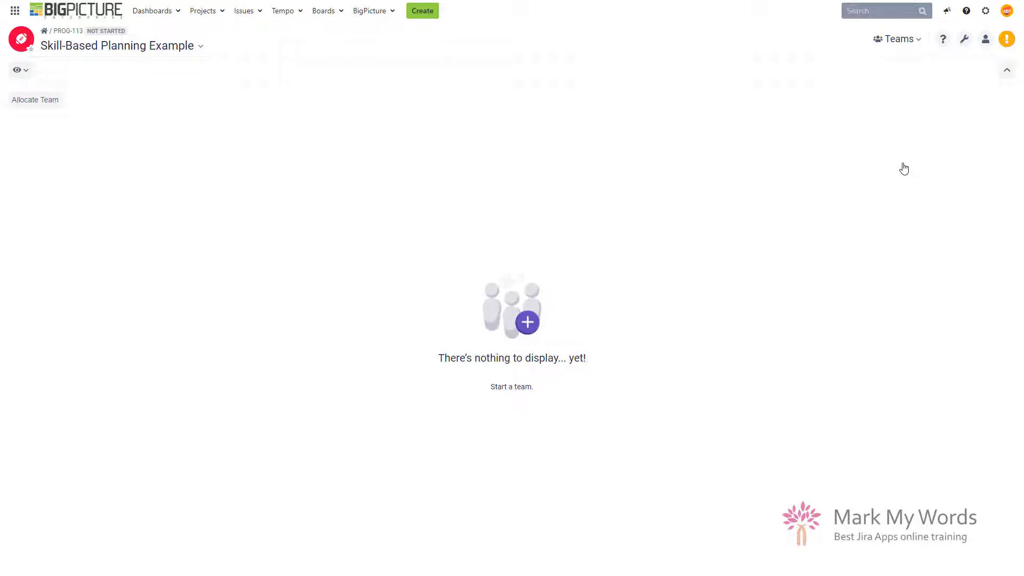
left_click(16, 101)
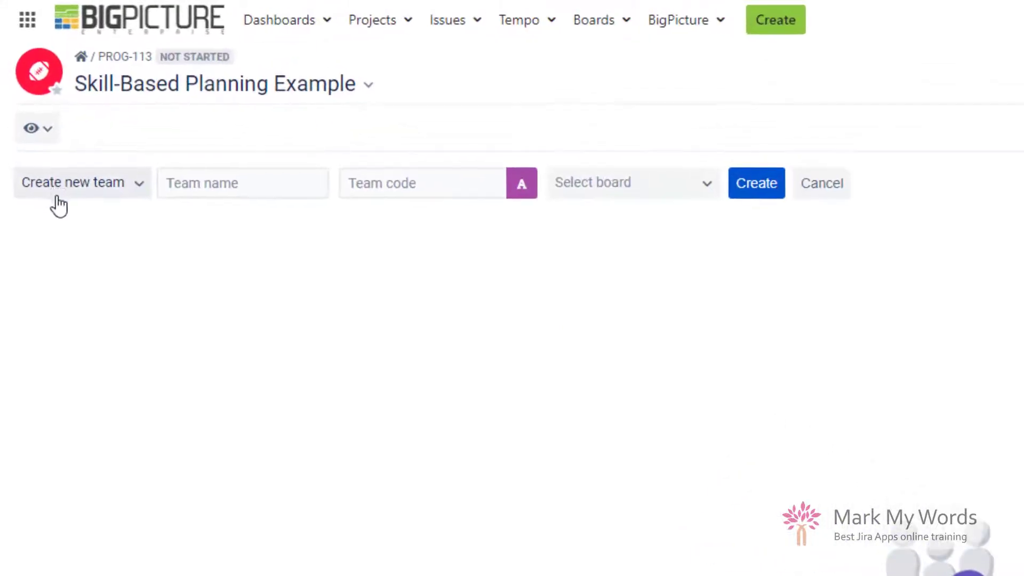
left_click(98, 195)
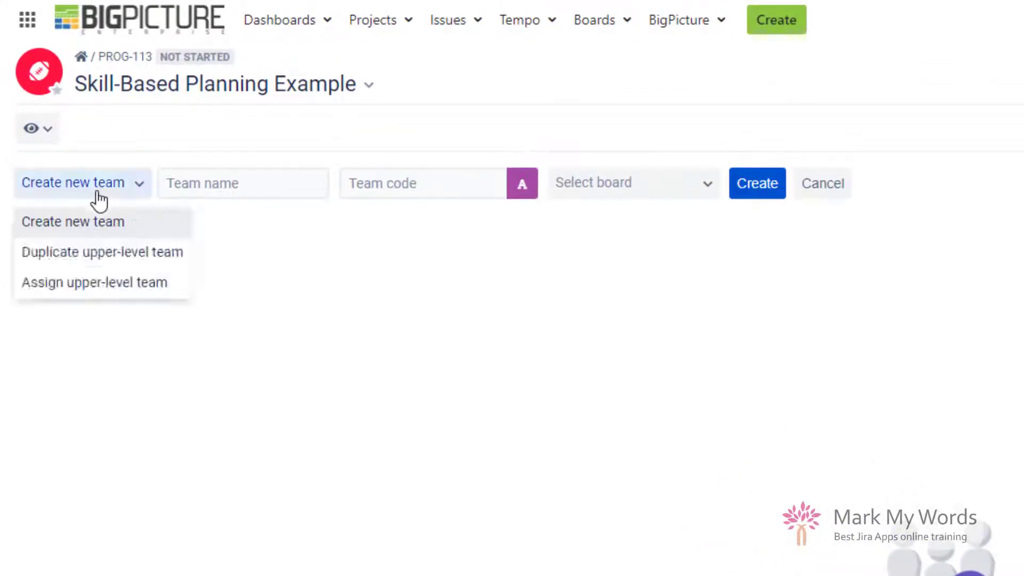
left_click(96, 232)
left_click(197, 187)
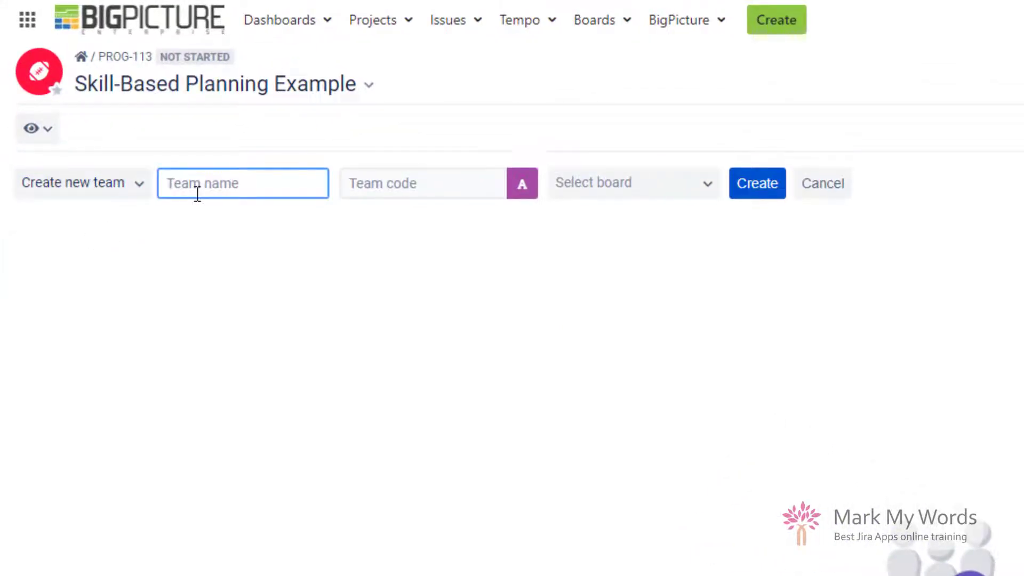
type("Skill-based plannin")
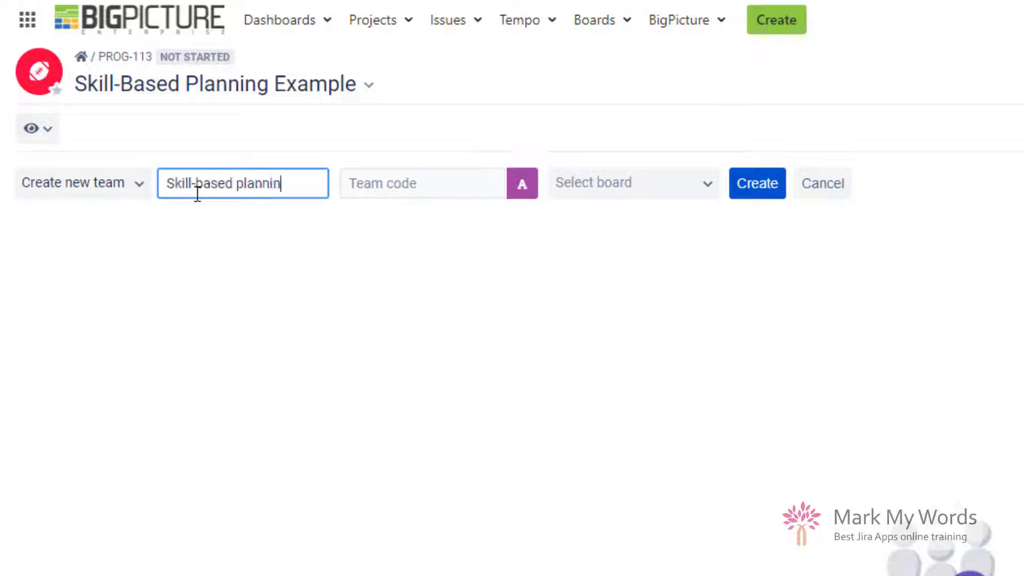
type("g team")
left_click(370, 183)
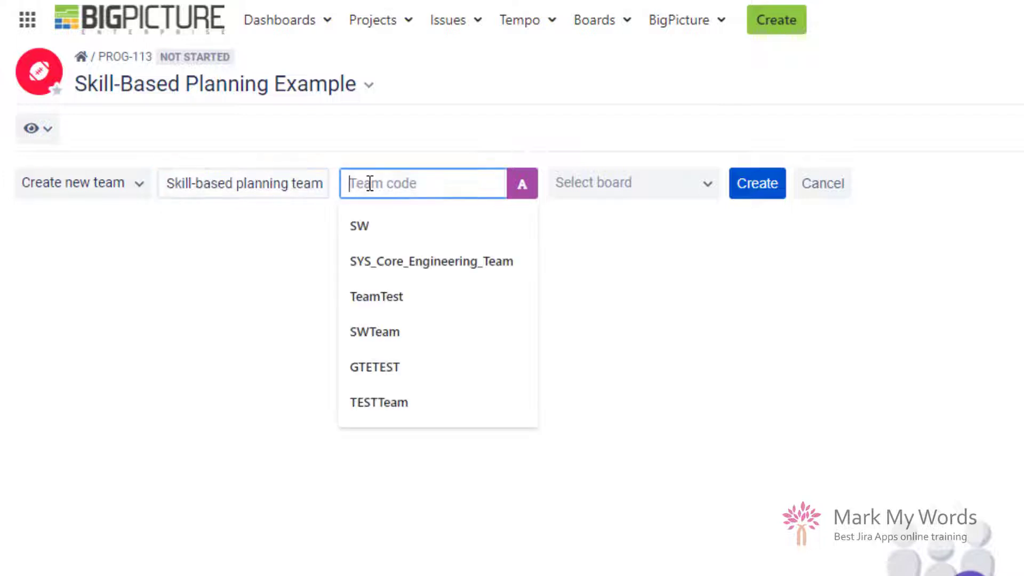
type("S")
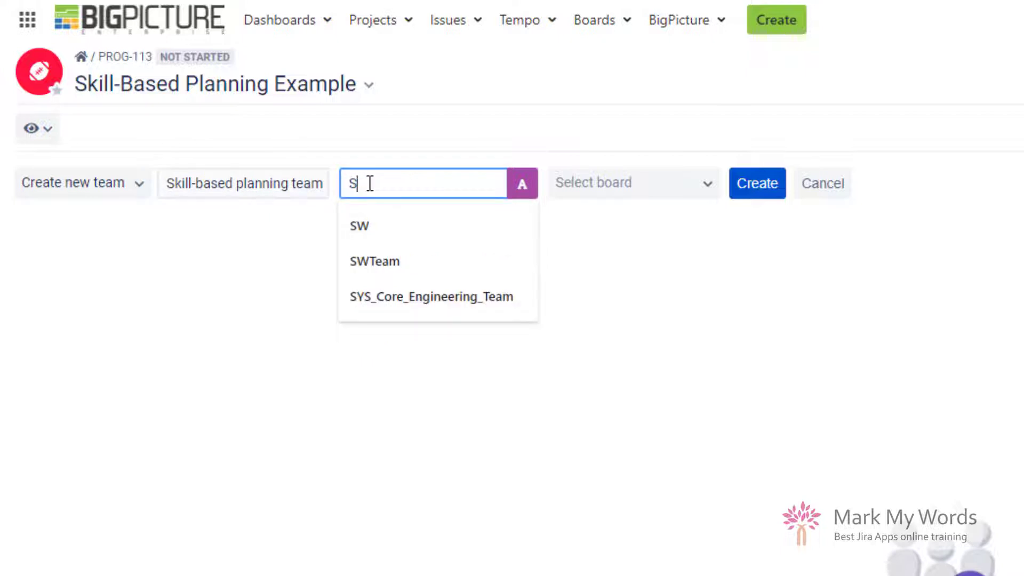
type("KBT")
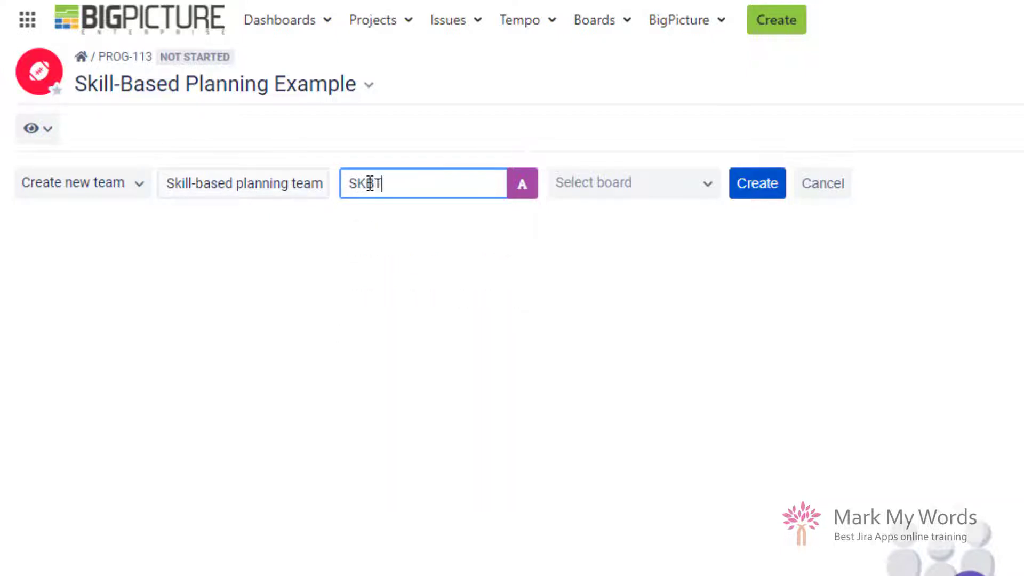
left_click(757, 185)
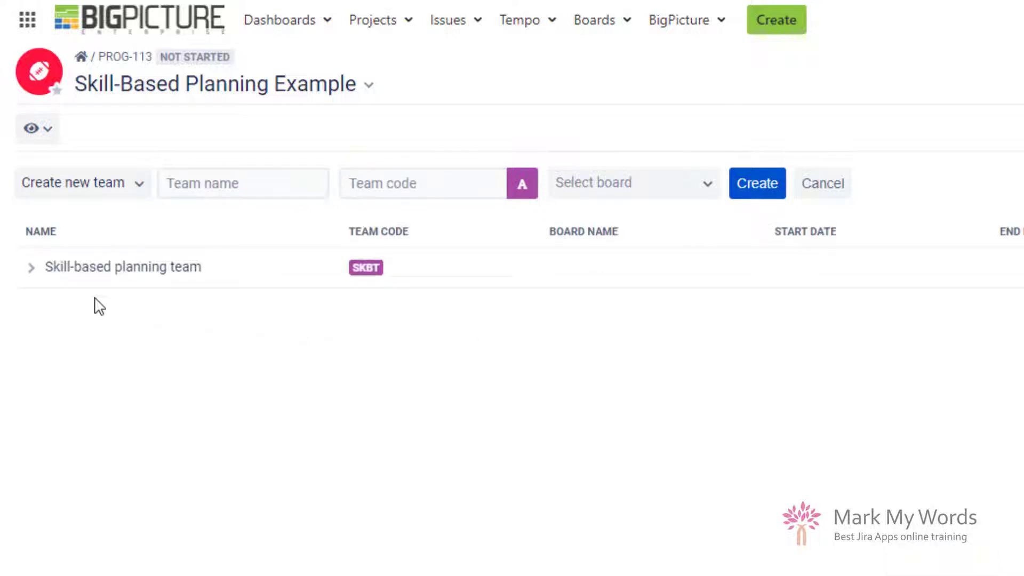
left_click(30, 268)
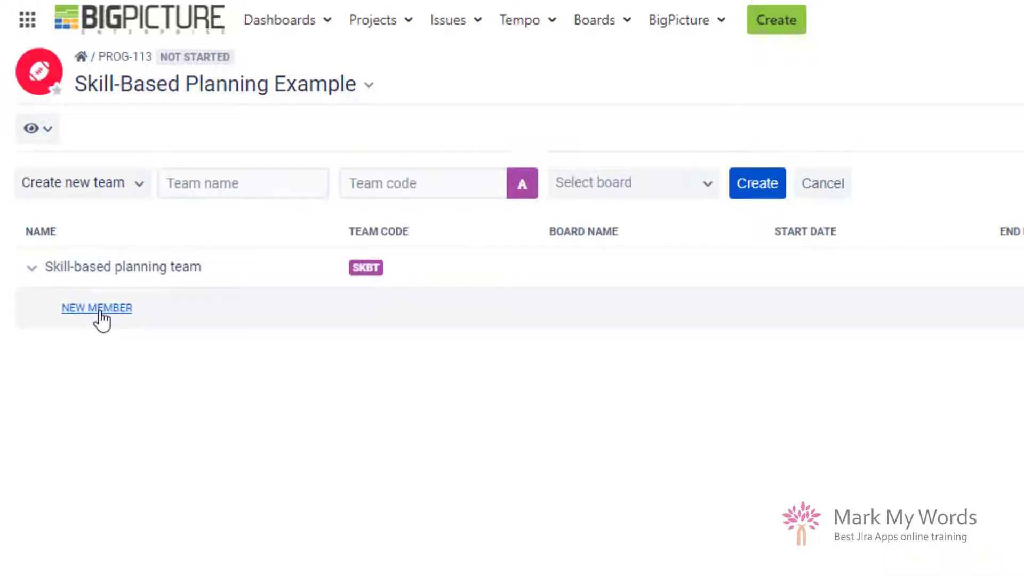
left_click(100, 312)
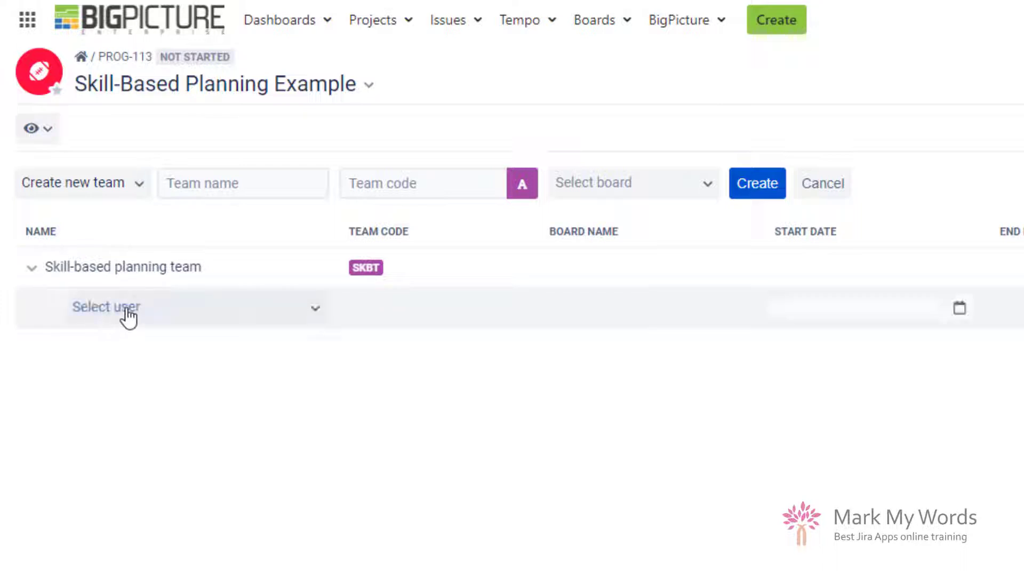
left_click(127, 314)
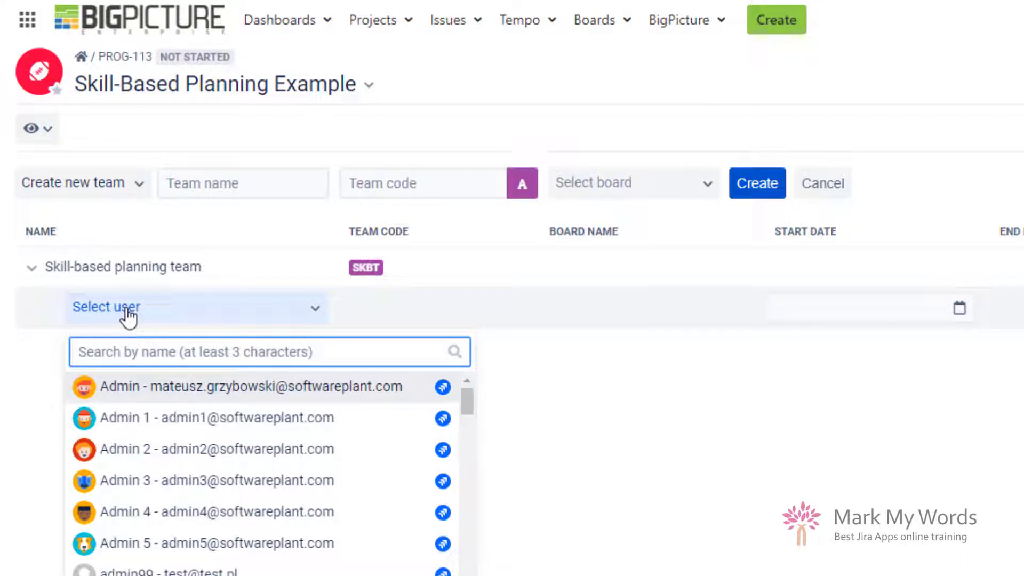
type("agnes")
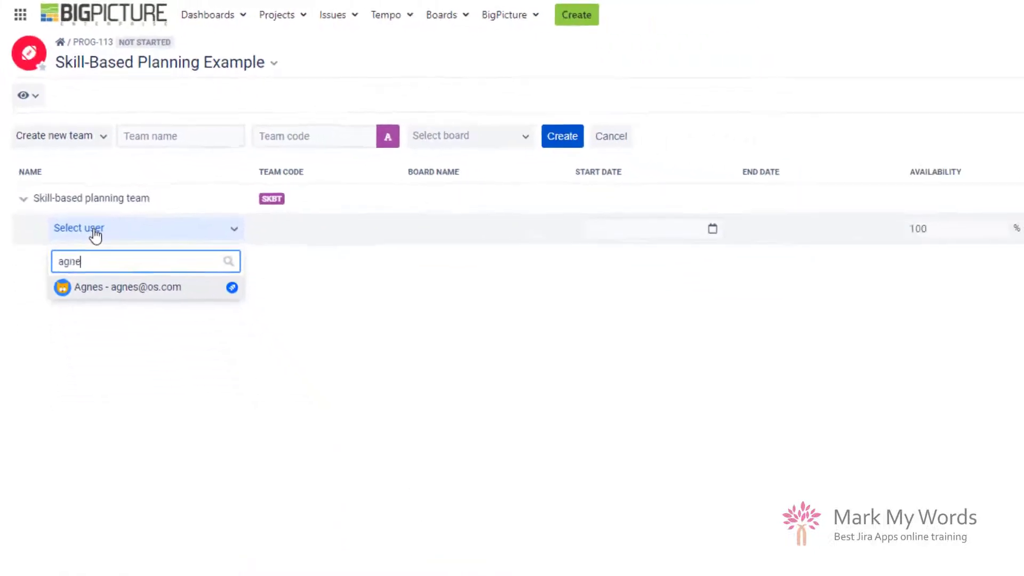
left_click(89, 212)
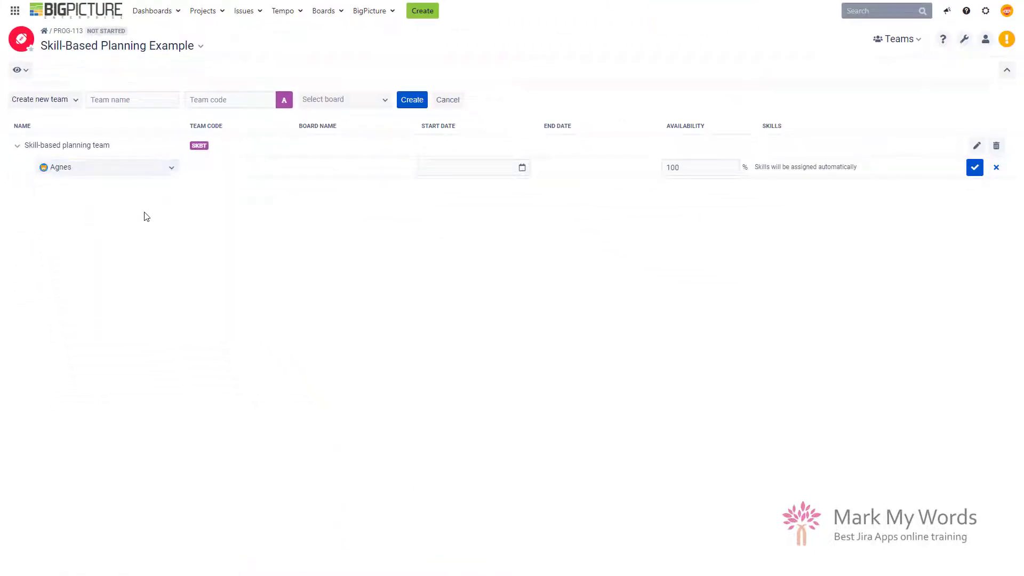
left_click(522, 168)
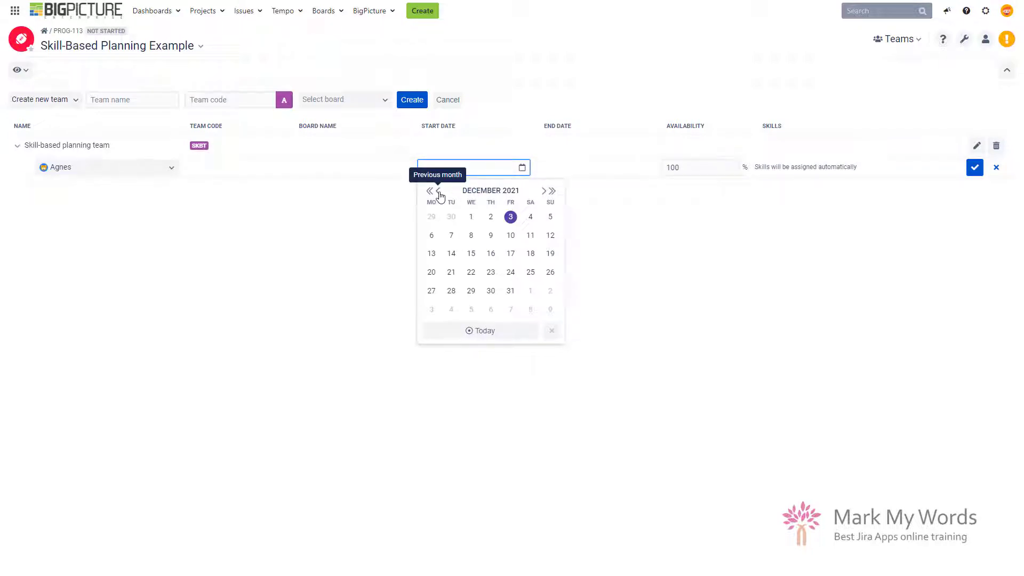
left_click(896, 40)
left_click(721, 288)
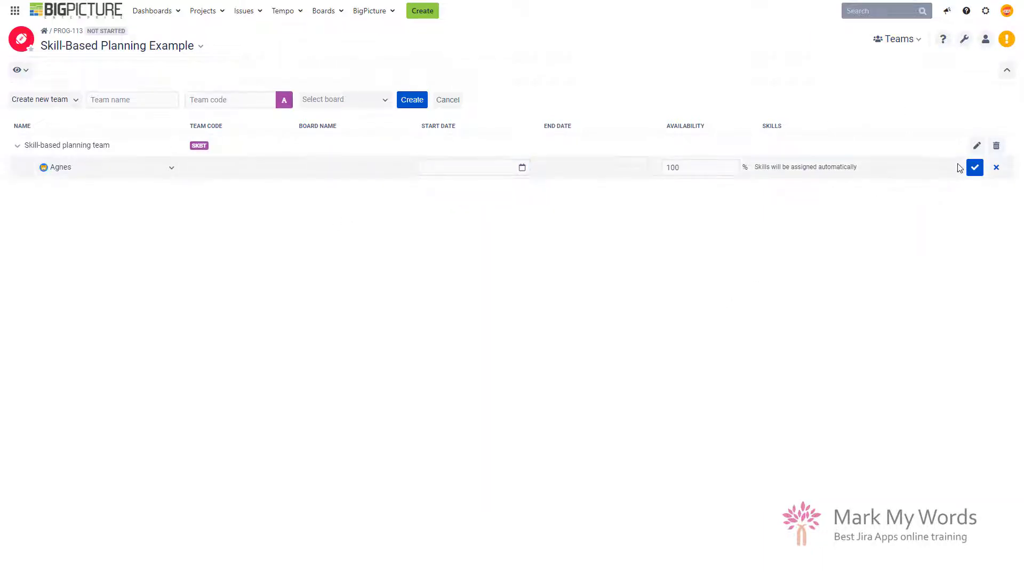
left_click(996, 168)
Check the start date of the first task on the Gantt chart and return to the Teams module.
left_click(898, 39)
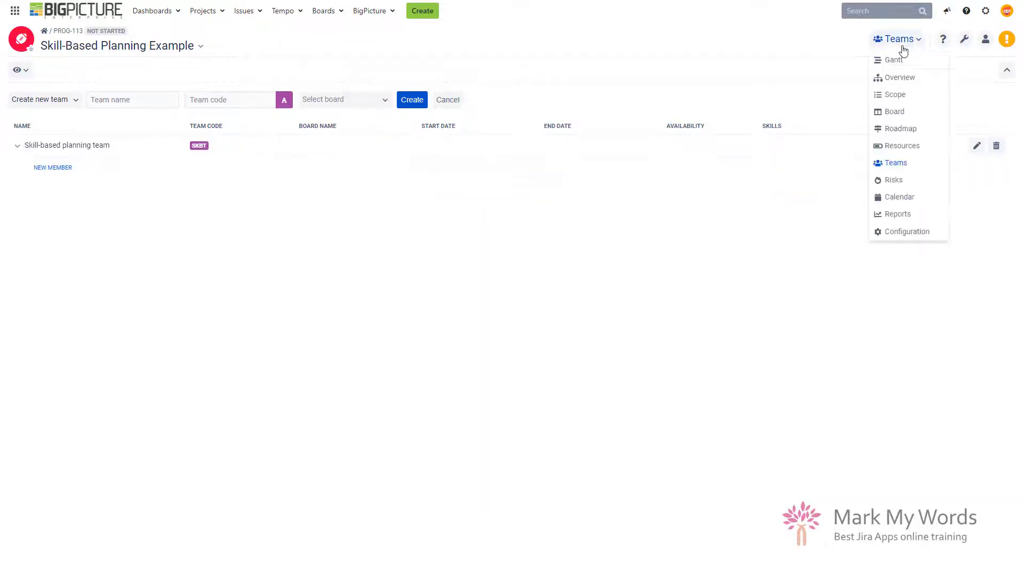
left_click(895, 63)
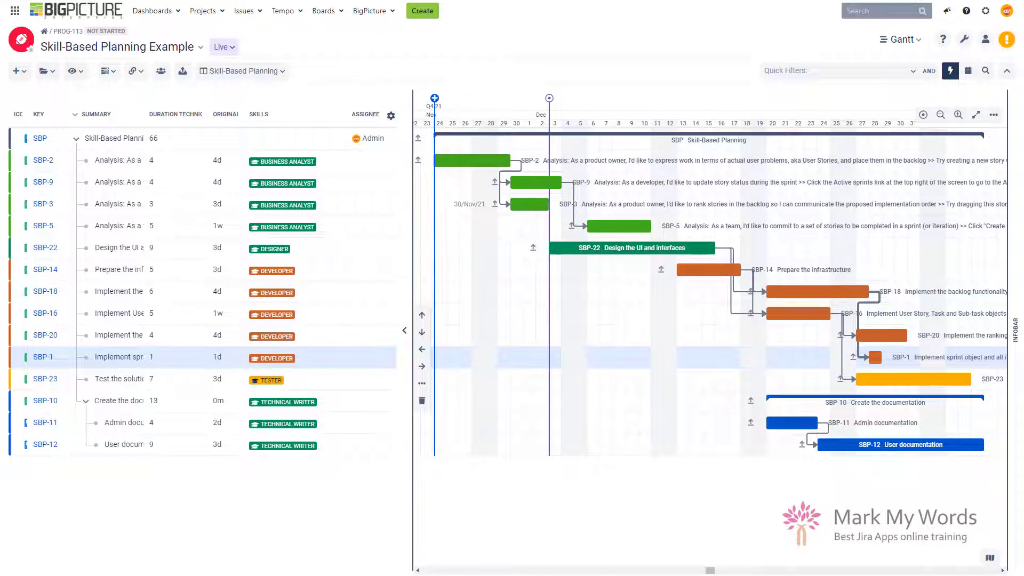
left_click(900, 39)
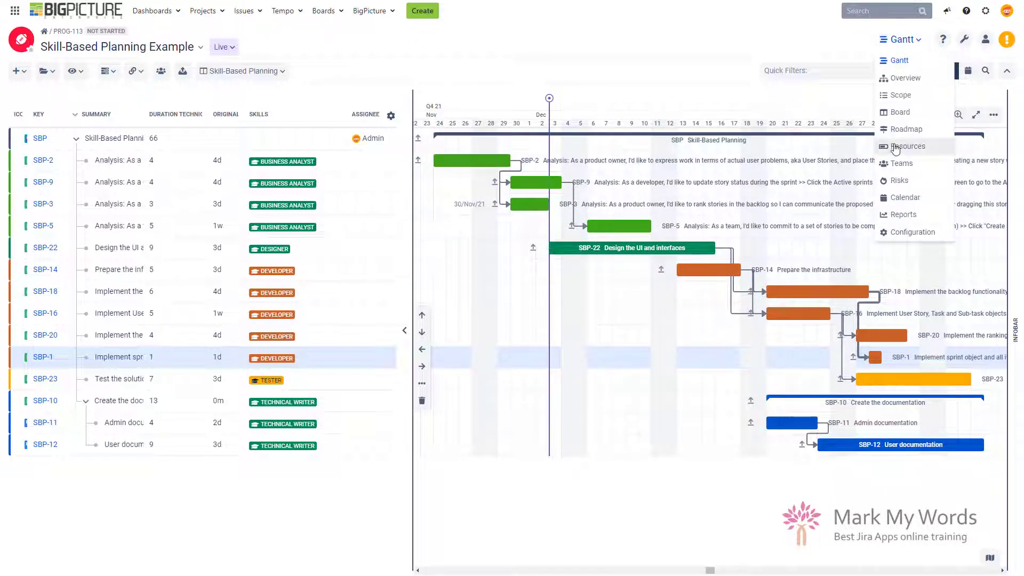
left_click(911, 163)
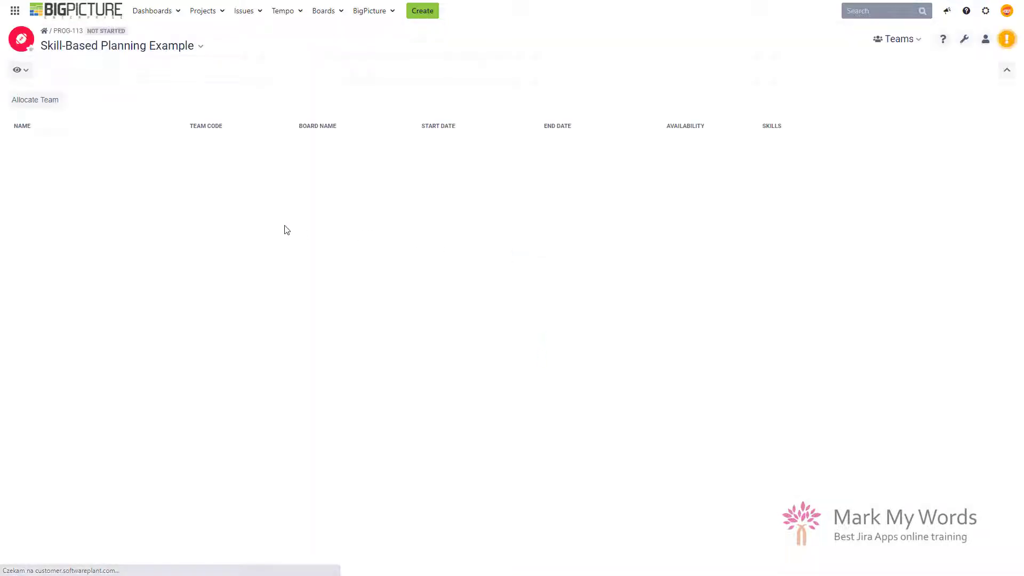
Add the first member to the Skill-based planning team with the start date 24/Nov/21.
left_click(53, 168)
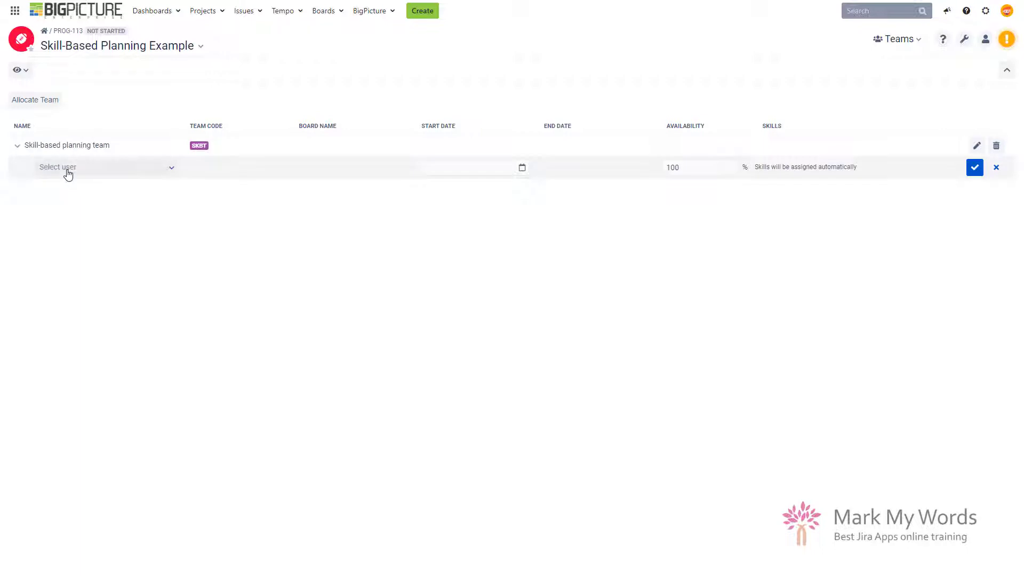
left_click(67, 169)
type("agnes")
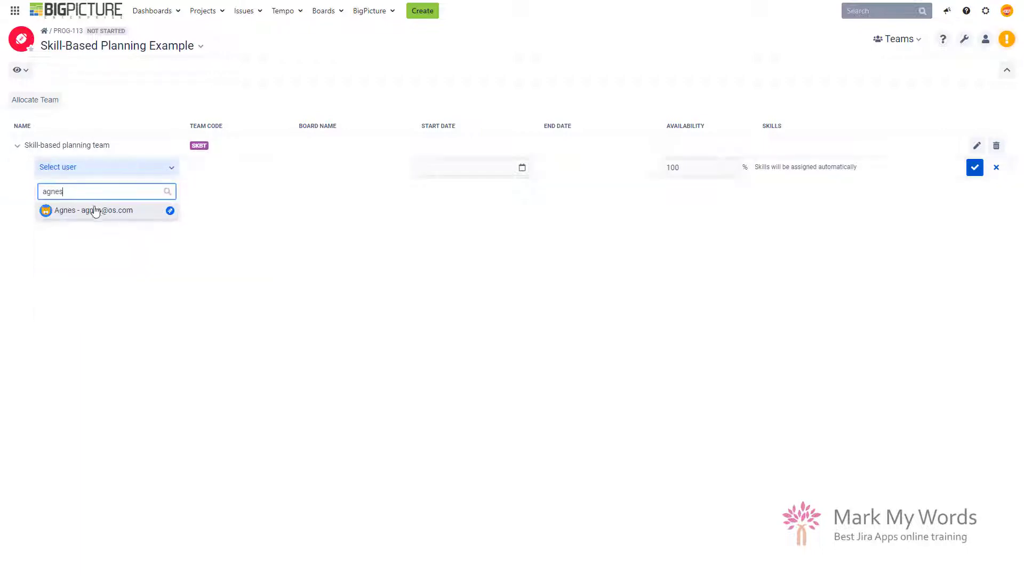
left_click(92, 210)
left_click(516, 167)
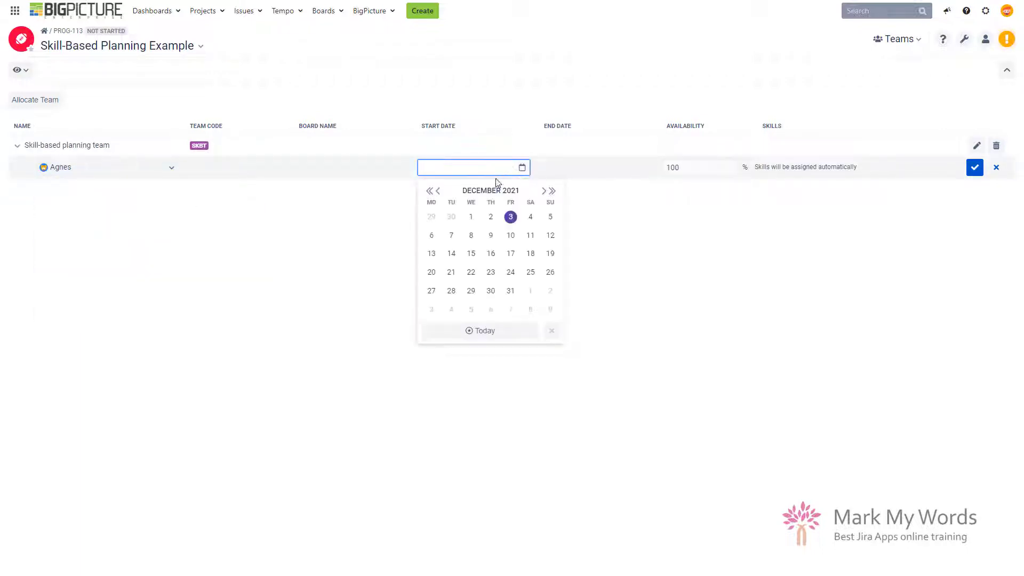
left_click(438, 191)
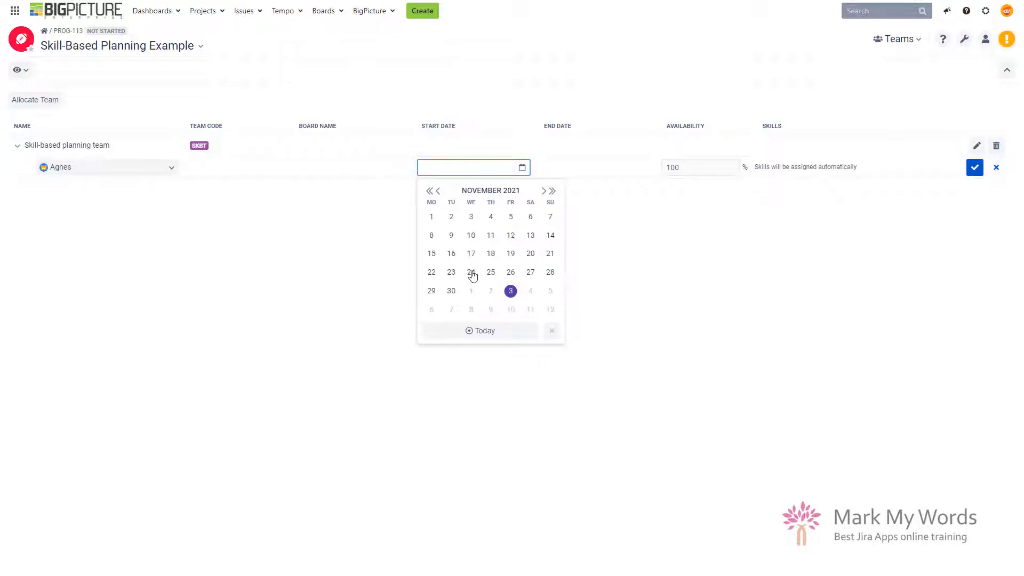
left_click(471, 273)
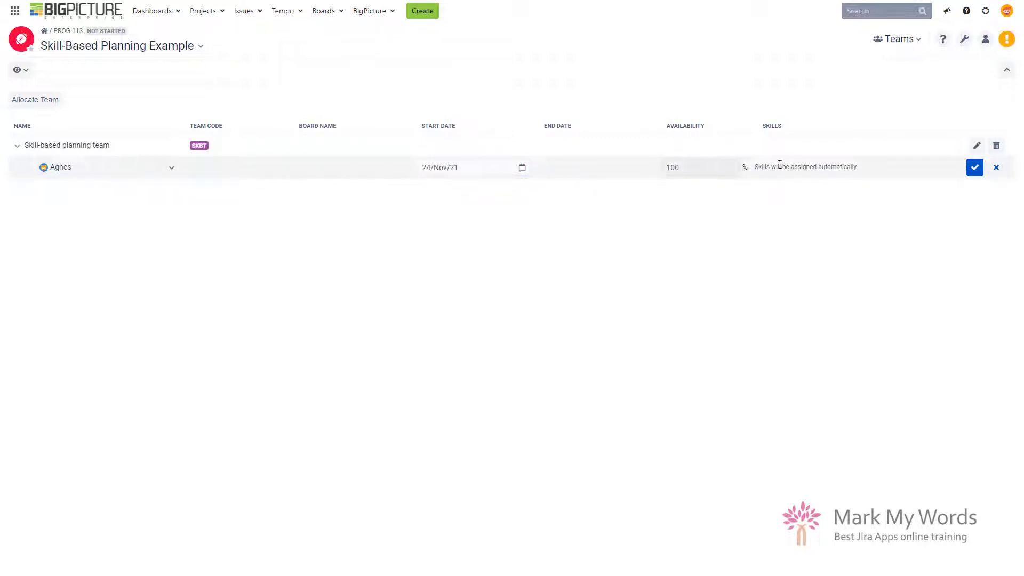
left_click(975, 169)
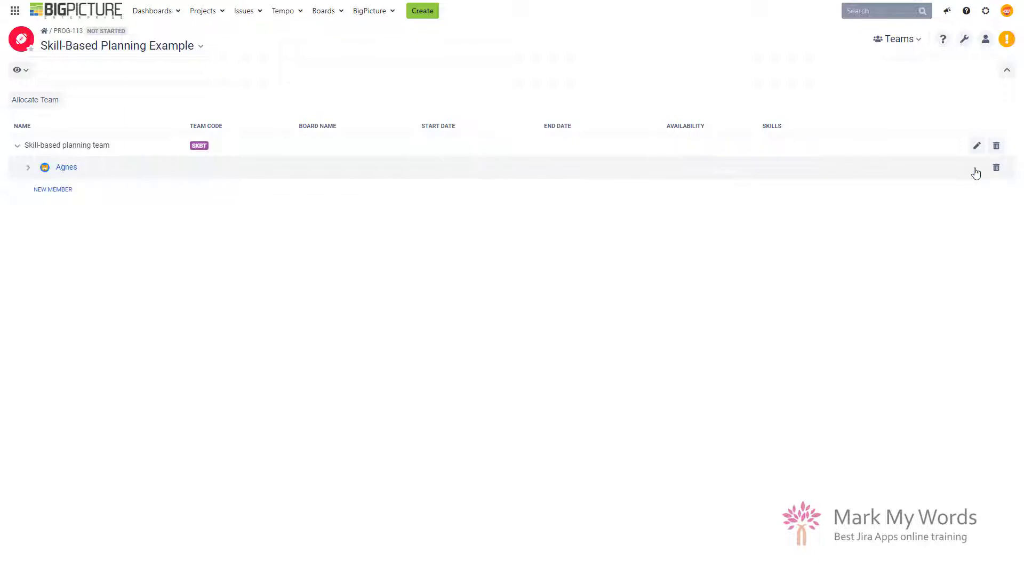
Add a second member to the Skill-based planning team with the start date 24/Nov/21.
left_click(58, 189)
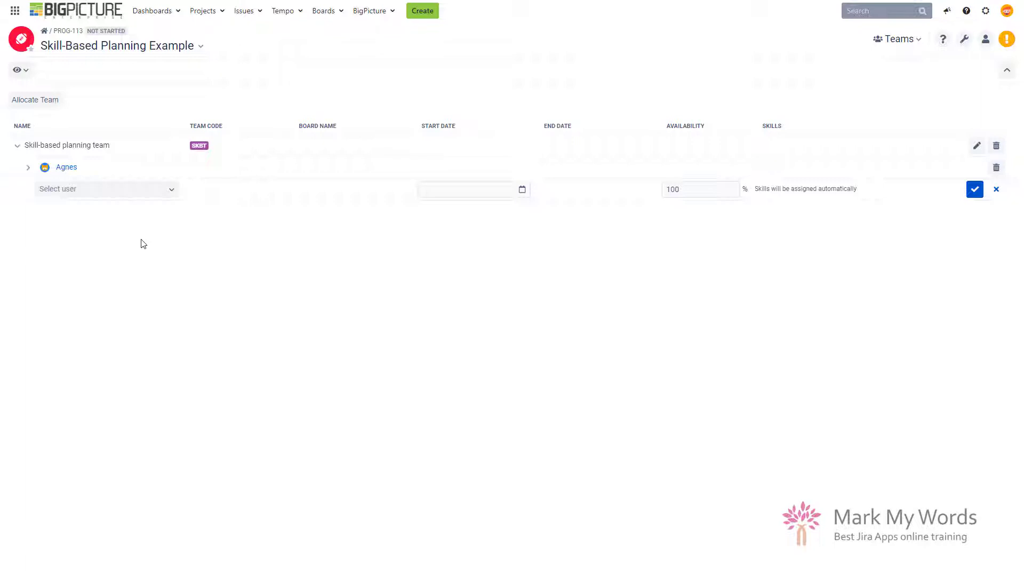
left_click(96, 191)
type("al")
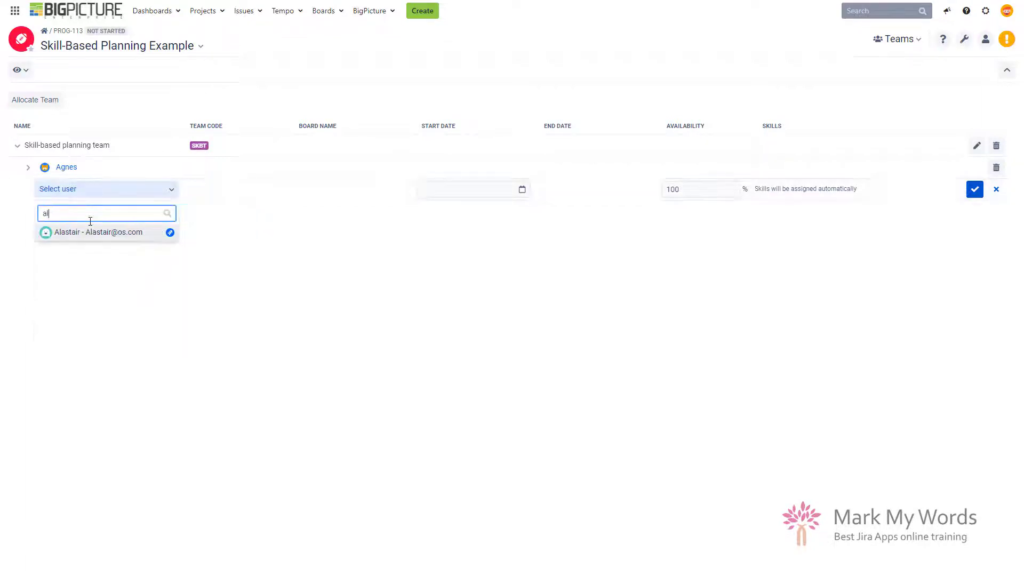
left_click(81, 233)
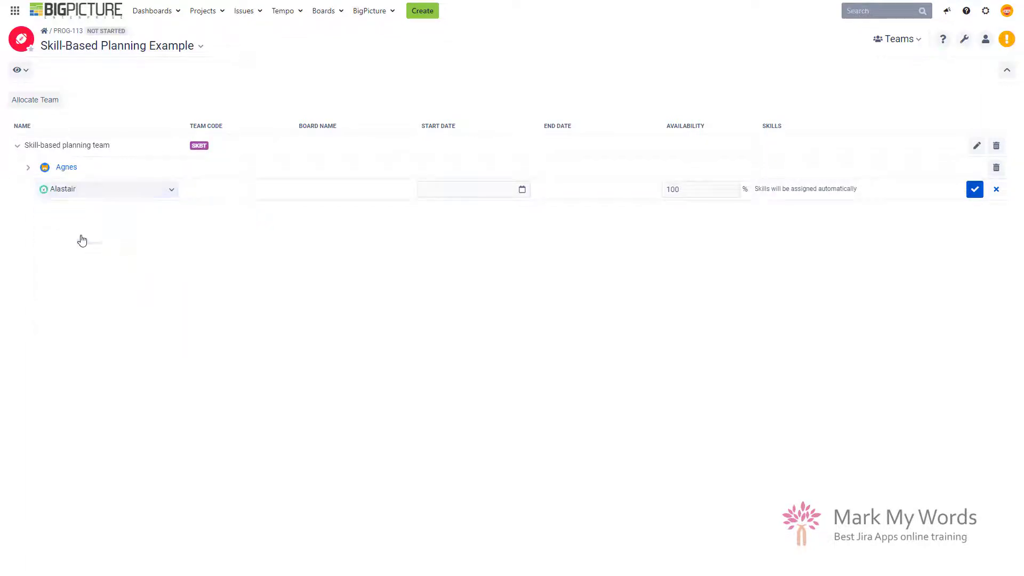
left_click(522, 190)
left_click(438, 213)
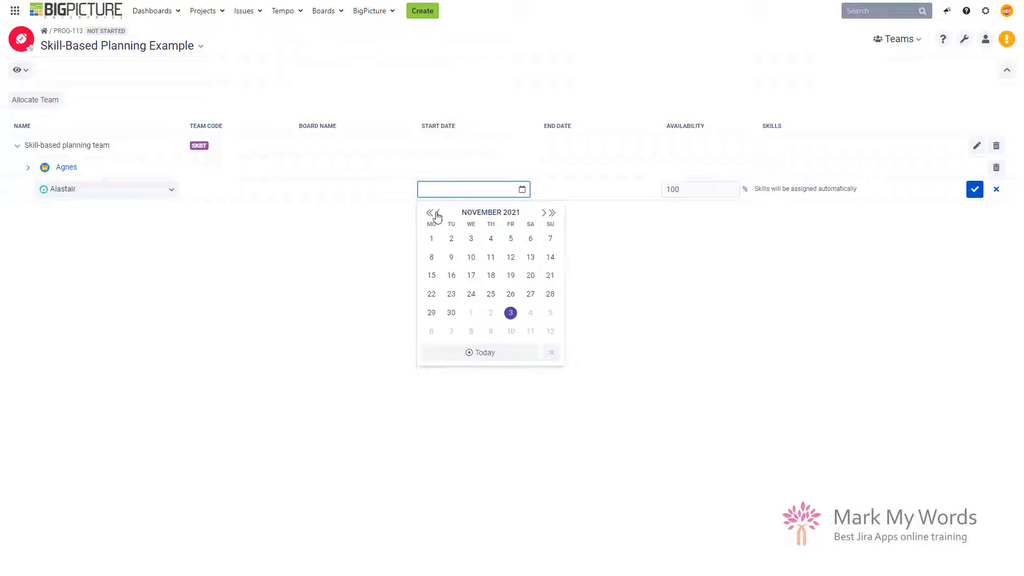
left_click(467, 294)
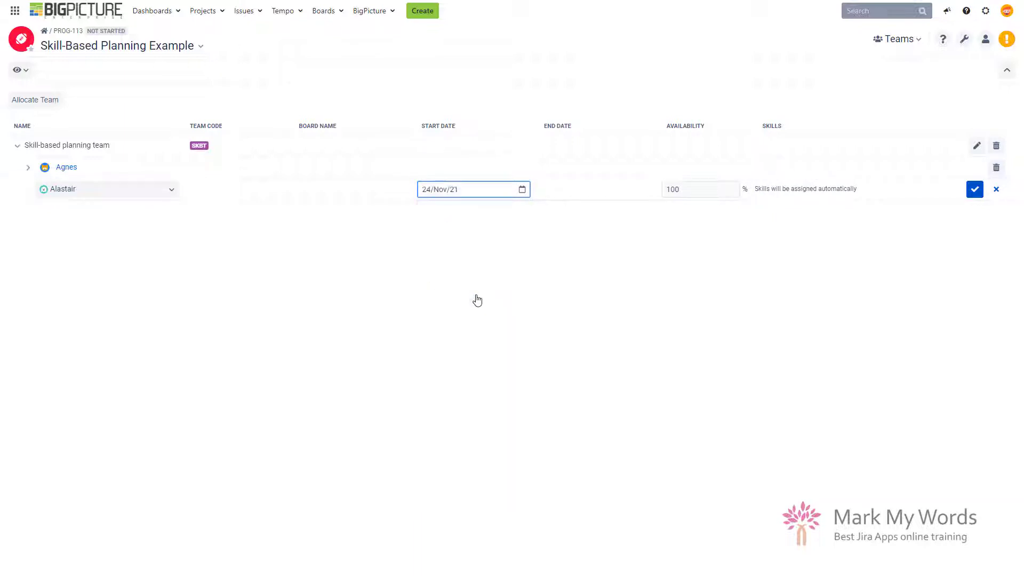
left_click(974, 190)
Add a third member to the Skill-based planning team with the start date 24/Nov/21.
left_click(48, 210)
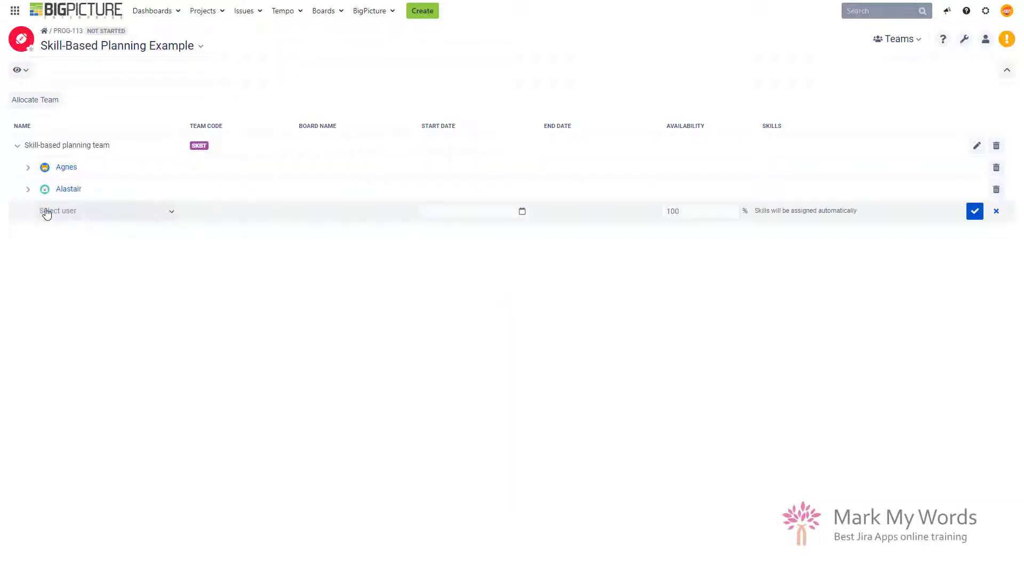
left_click(62, 213)
type("joey")
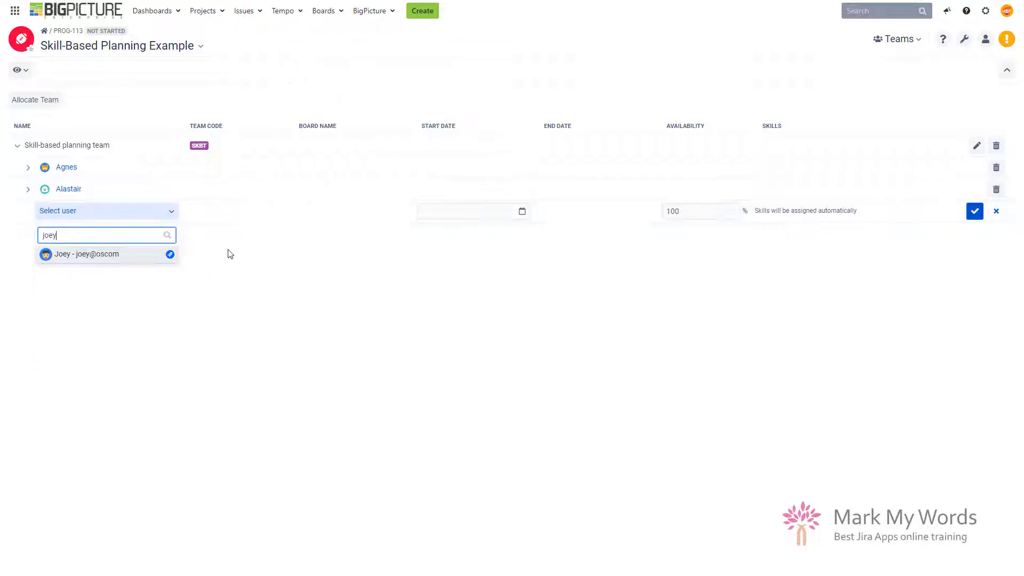
left_click(103, 255)
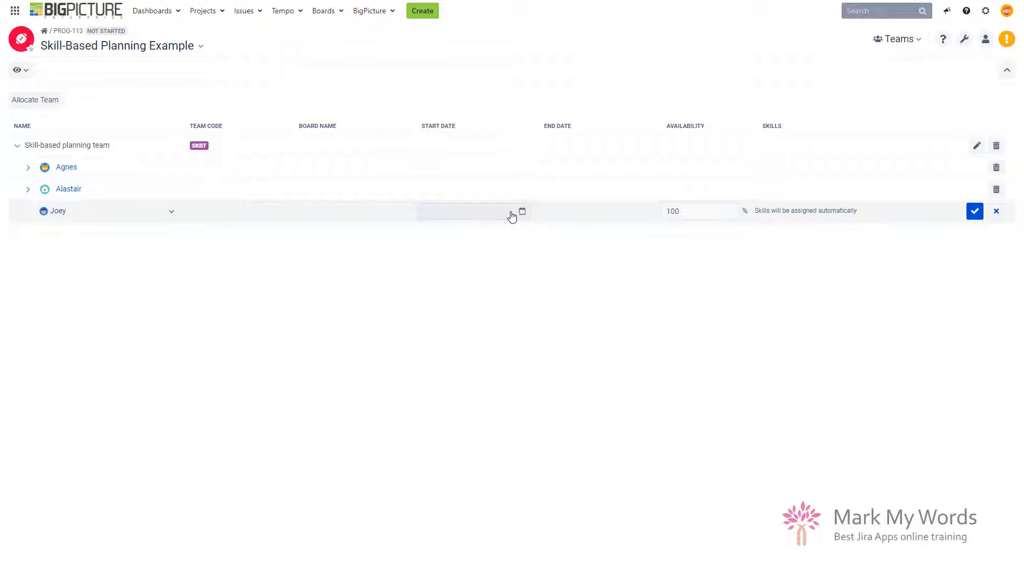
left_click(511, 215)
left_click(438, 234)
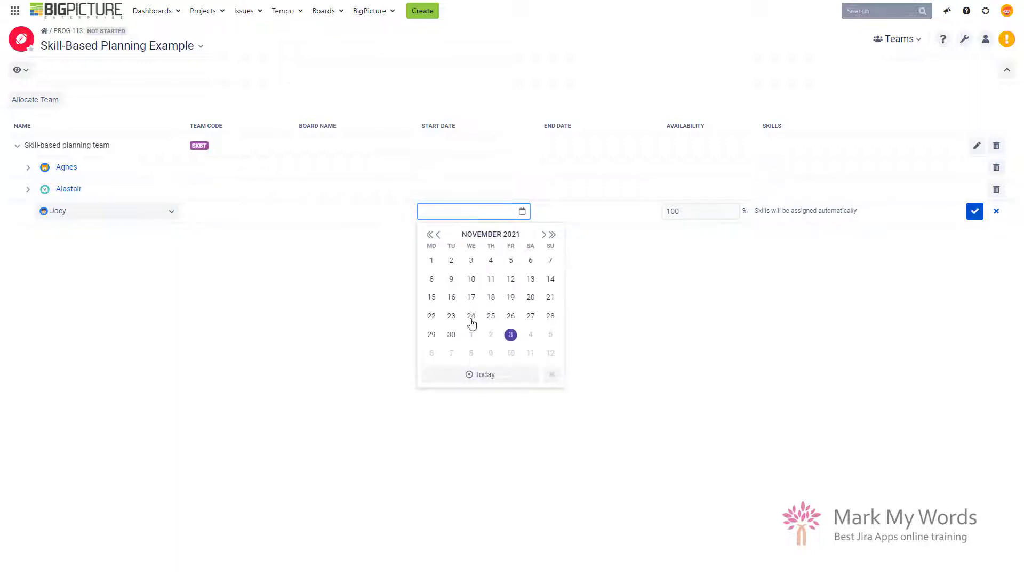
left_click(471, 318)
left_click(974, 213)
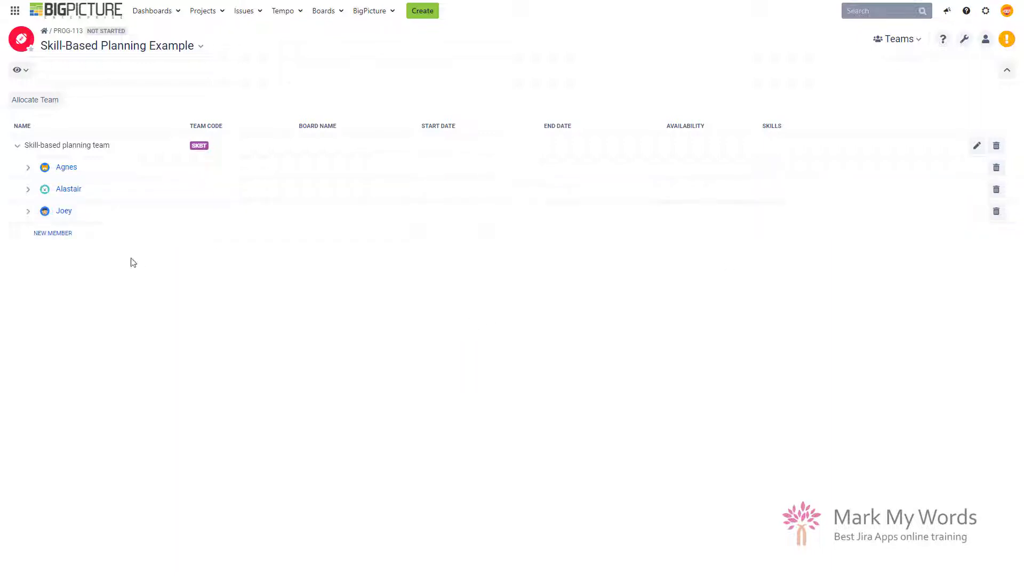
Add the Admin 2 user to the Skill-based planning team with a start date of 24 November 2021.
left_click(56, 234)
left_click(78, 235)
type("admin 2")
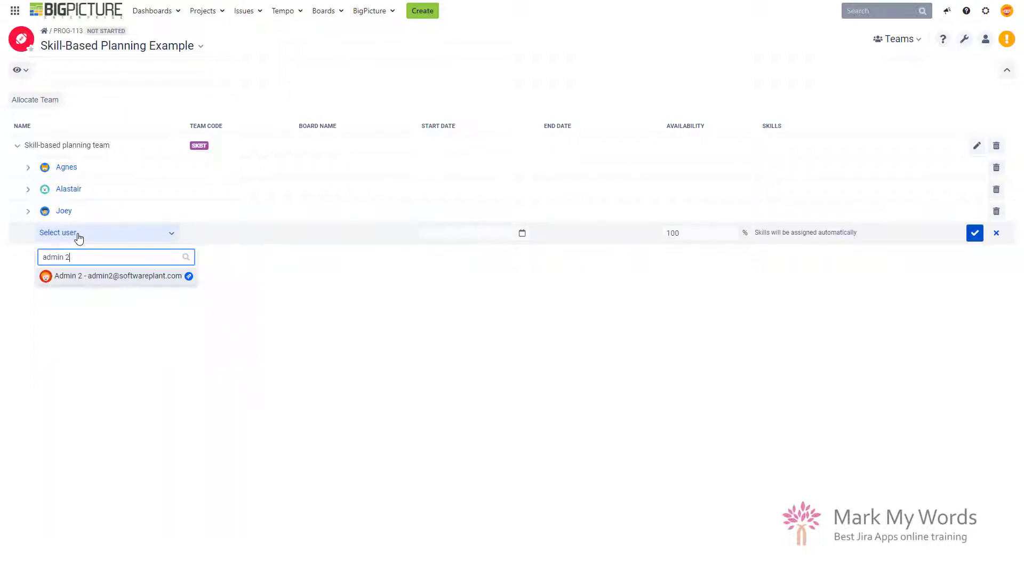
left_click(107, 277)
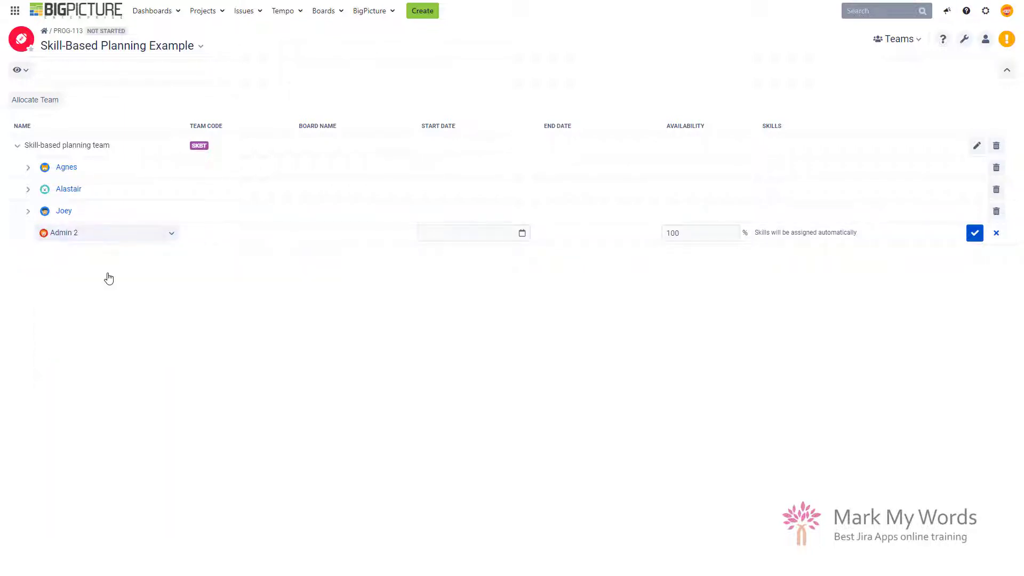
left_click(523, 235)
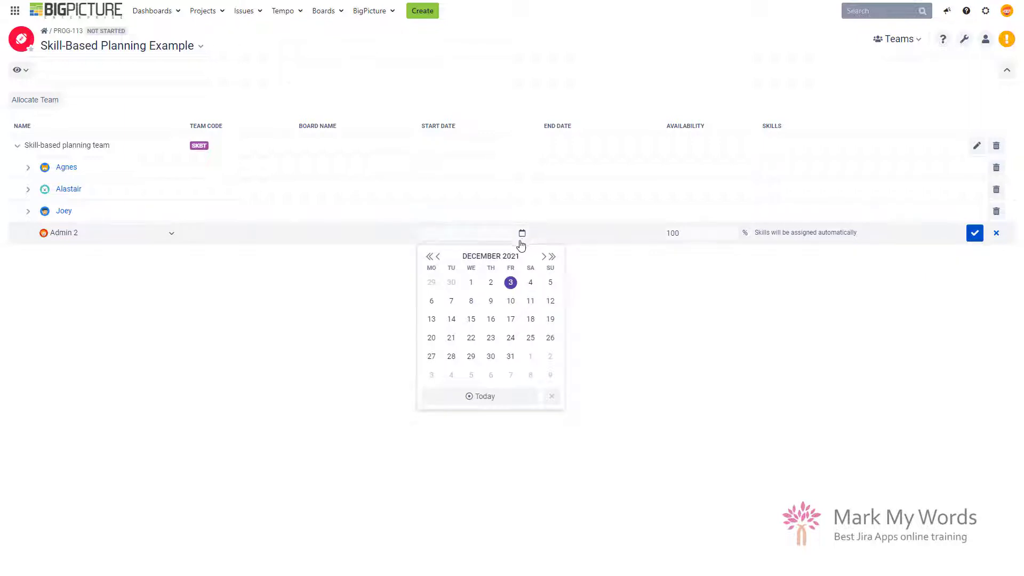
left_click(439, 256)
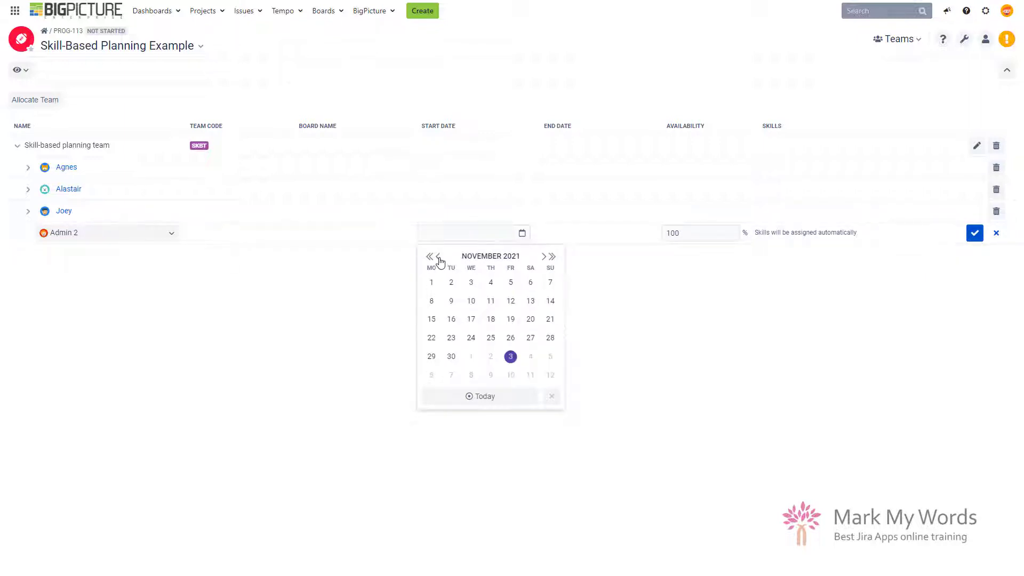
left_click(470, 340)
left_click(974, 233)
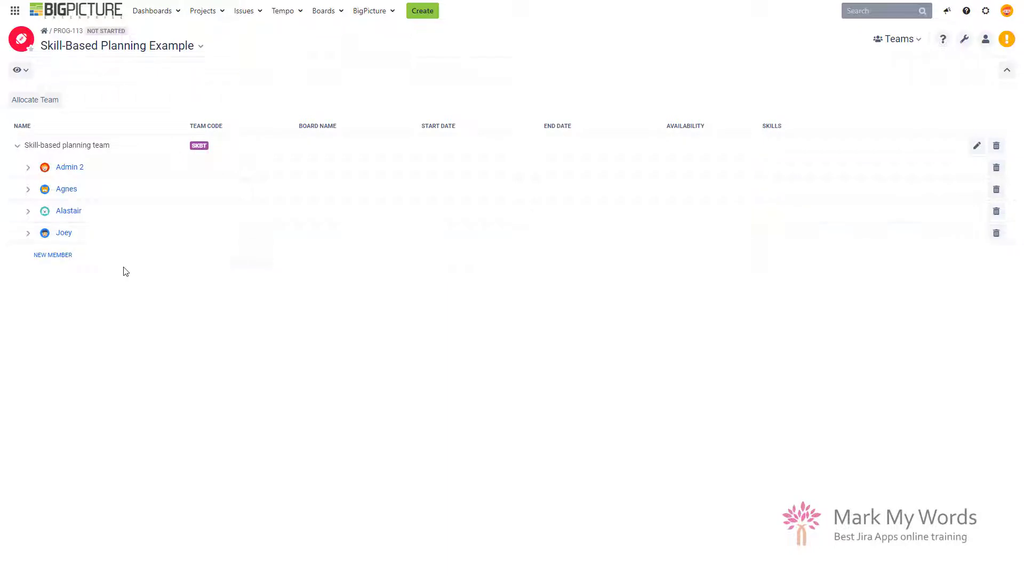
Add a fifth member to the Skill-based planning team with the start date 24 November 2021.
left_click(53, 256)
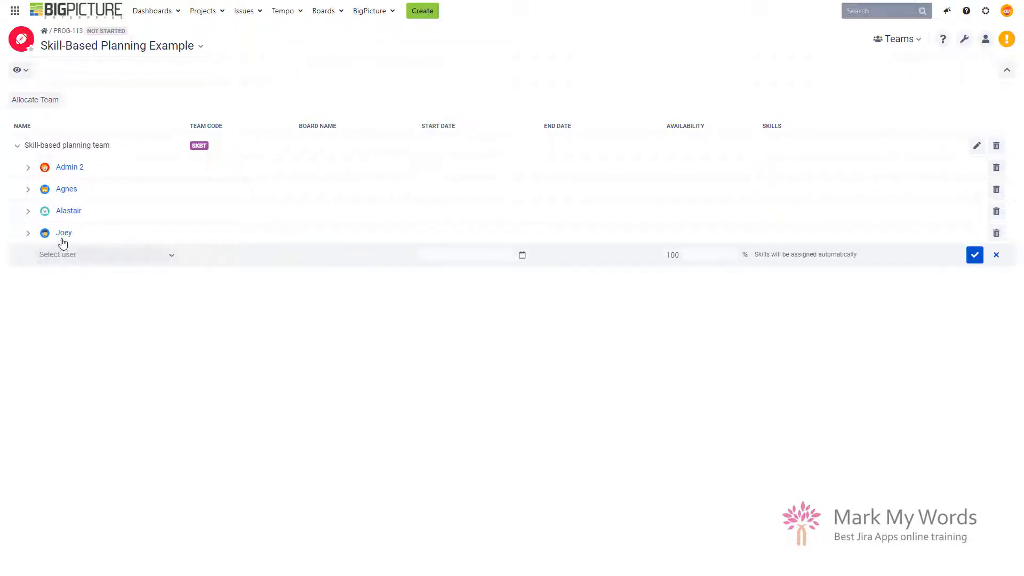
left_click(78, 259)
type("kathy")
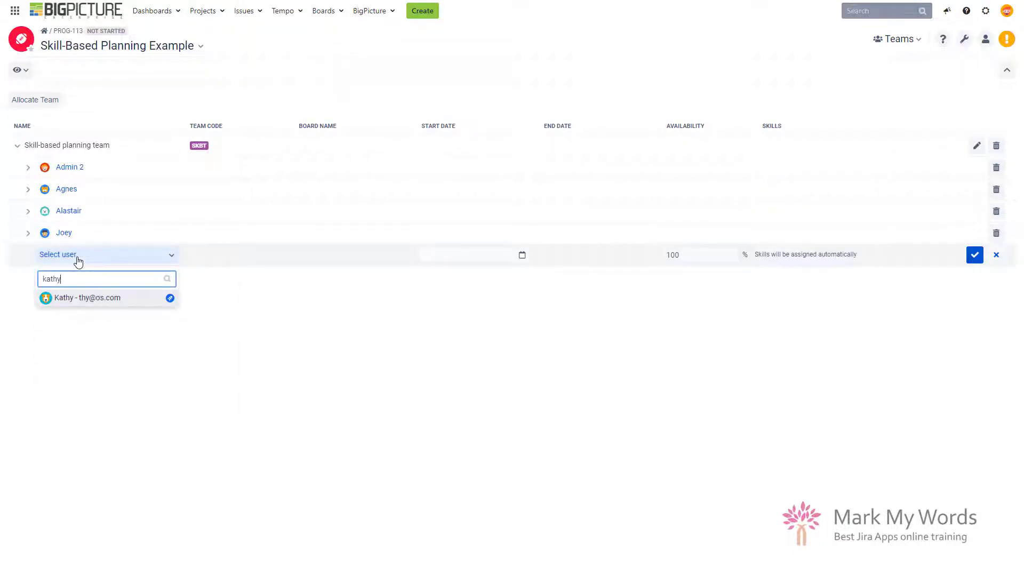
left_click(101, 298)
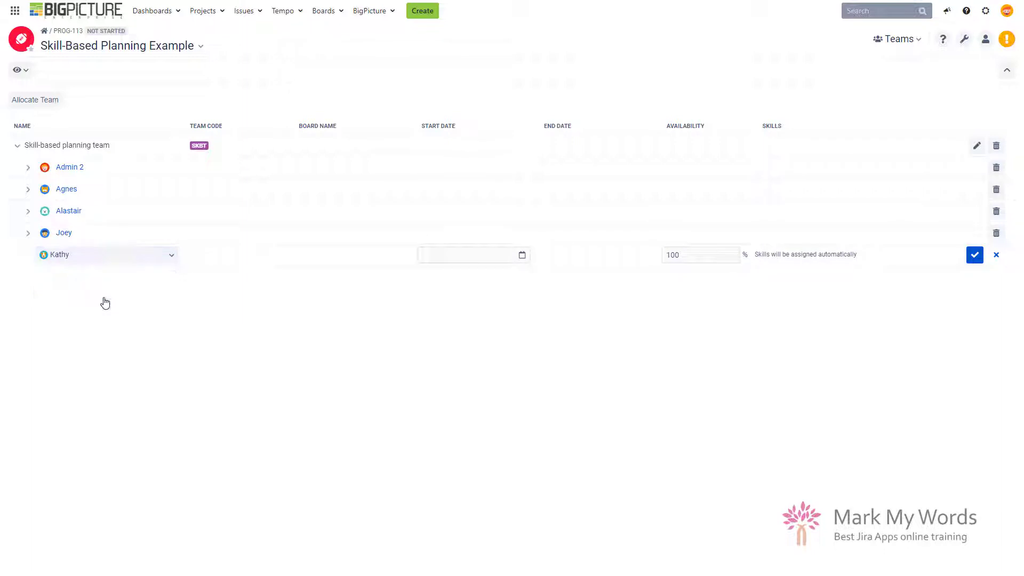
left_click(524, 257)
left_click(438, 279)
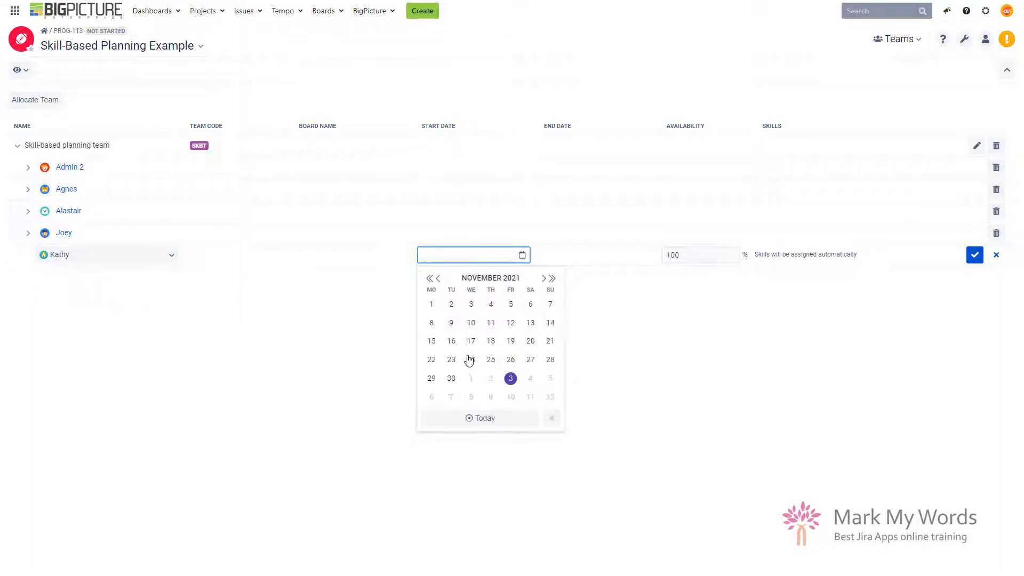
left_click(472, 360)
left_click(975, 256)
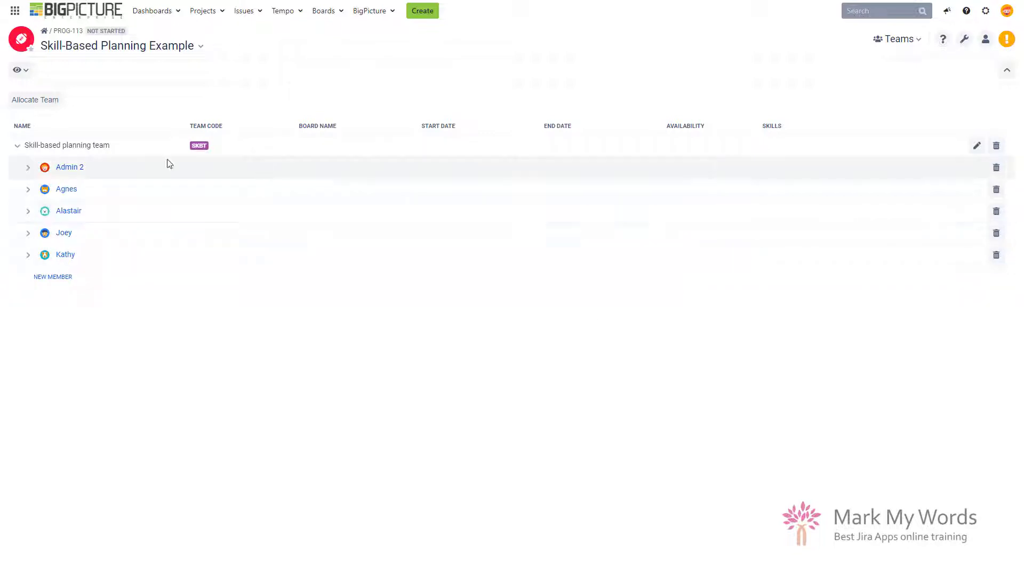
Collapse the team, switch to the Resources module and expand the unassigned tasks to review them through early January 2022.
left_click(17, 147)
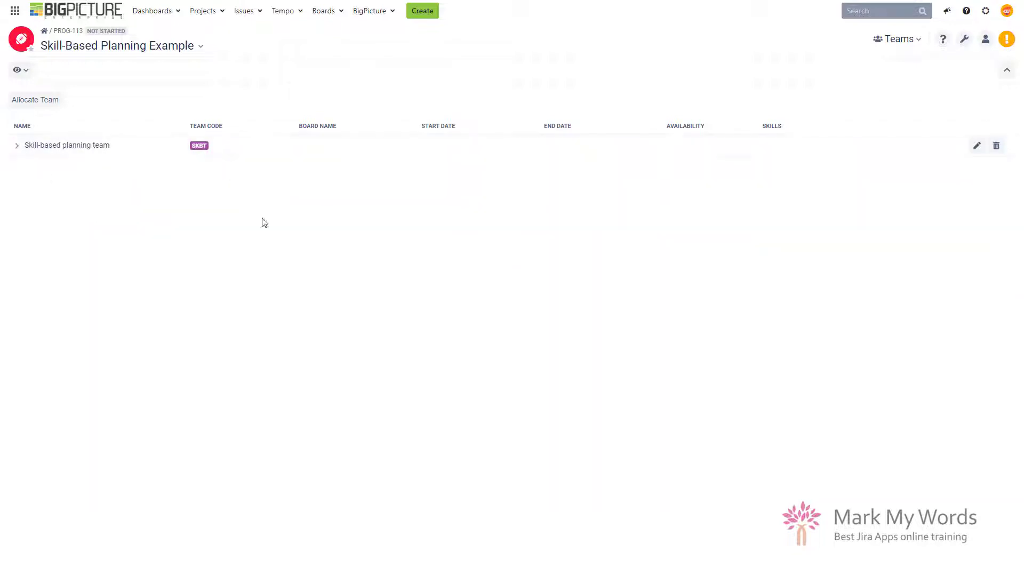
left_click(907, 41)
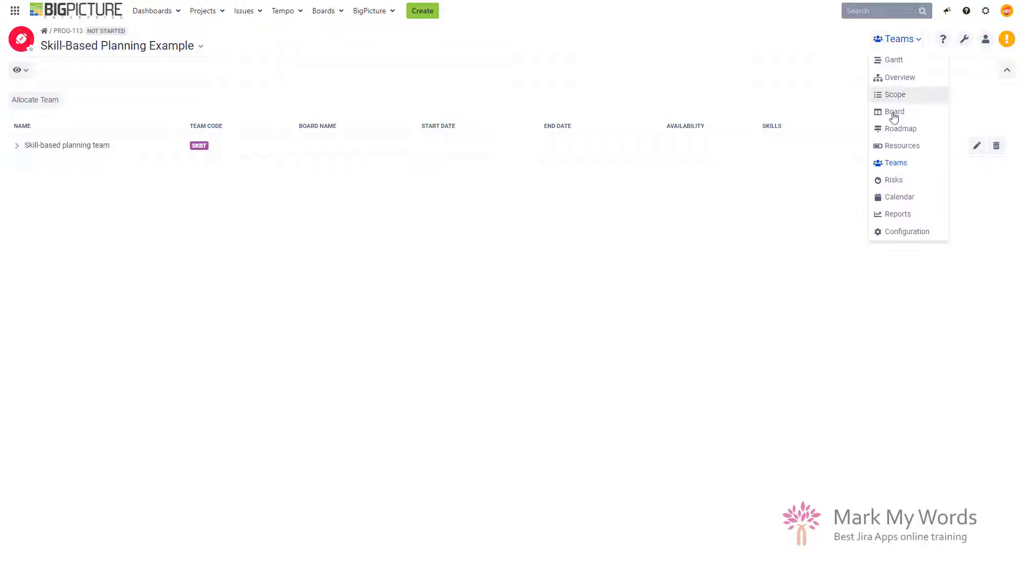
left_click(901, 147)
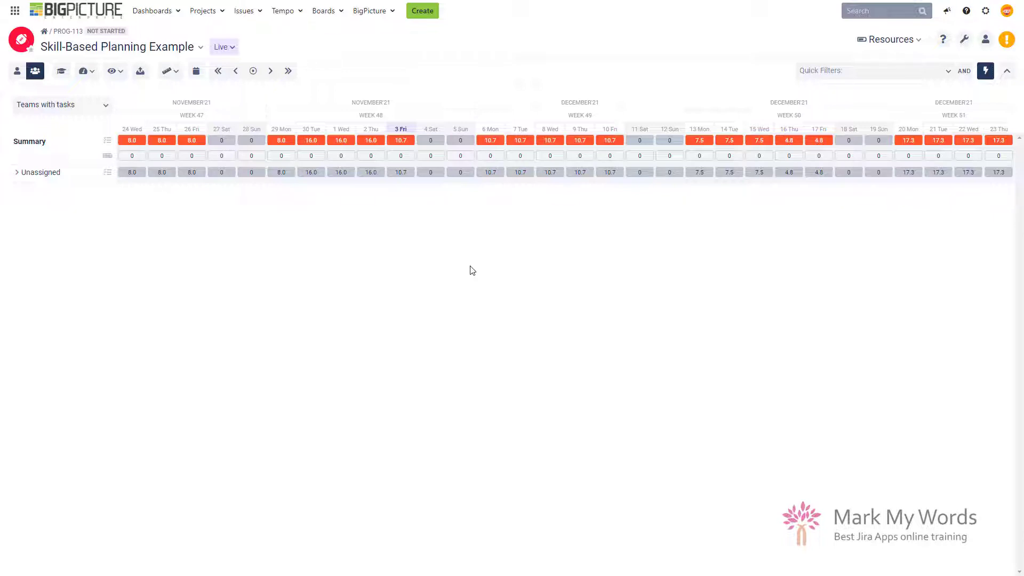
left_click(17, 174)
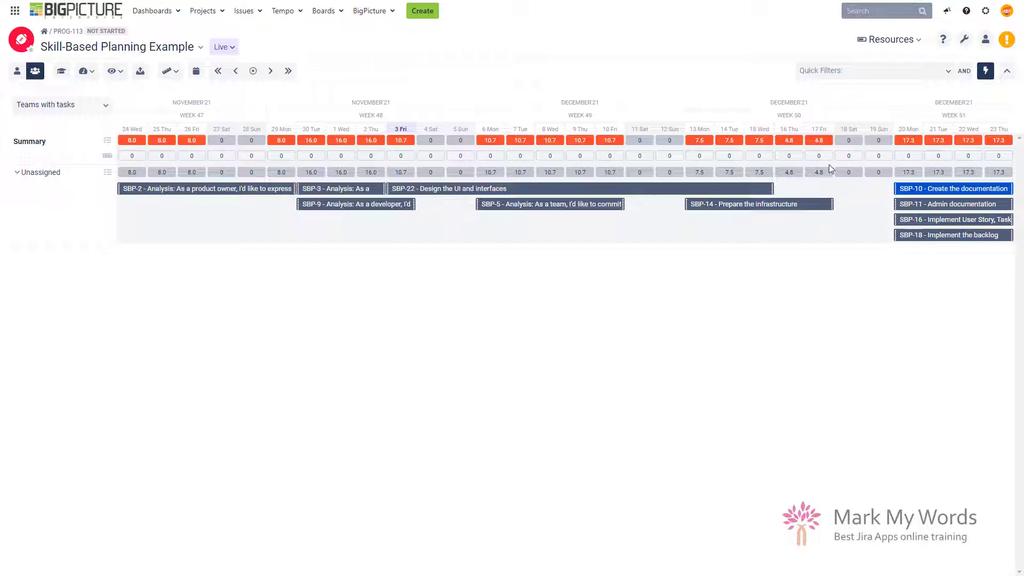
left_click(270, 71)
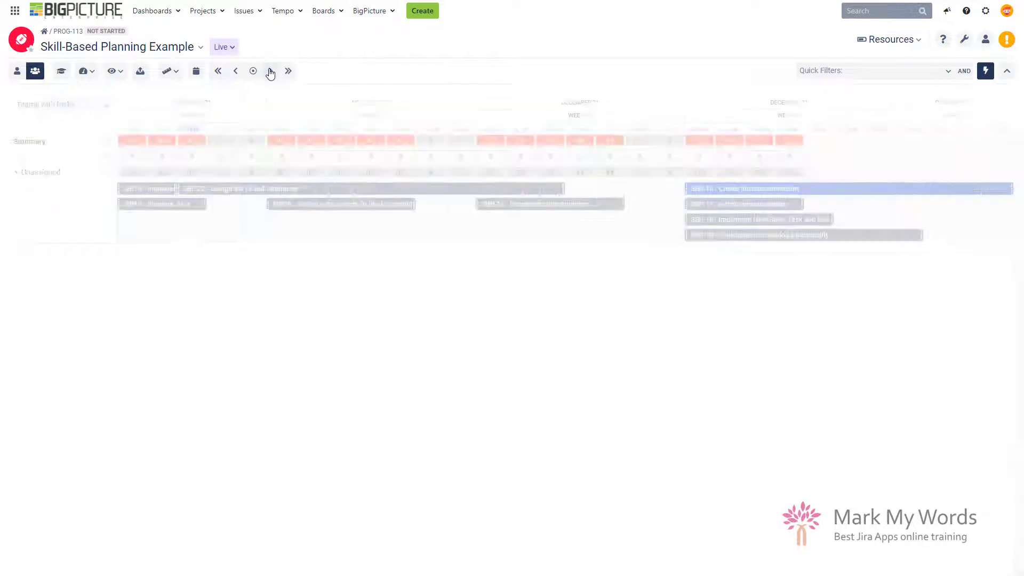
left_click(271, 71)
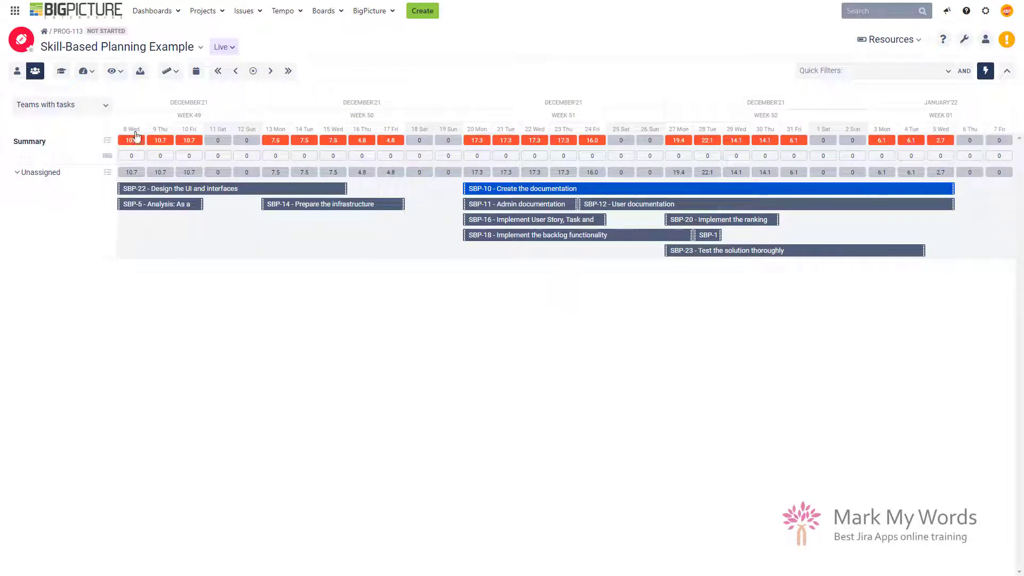
Set the resource timeline's time period to Quarter and shift it back to begin in November 2021.
left_click(196, 72)
left_click(170, 71)
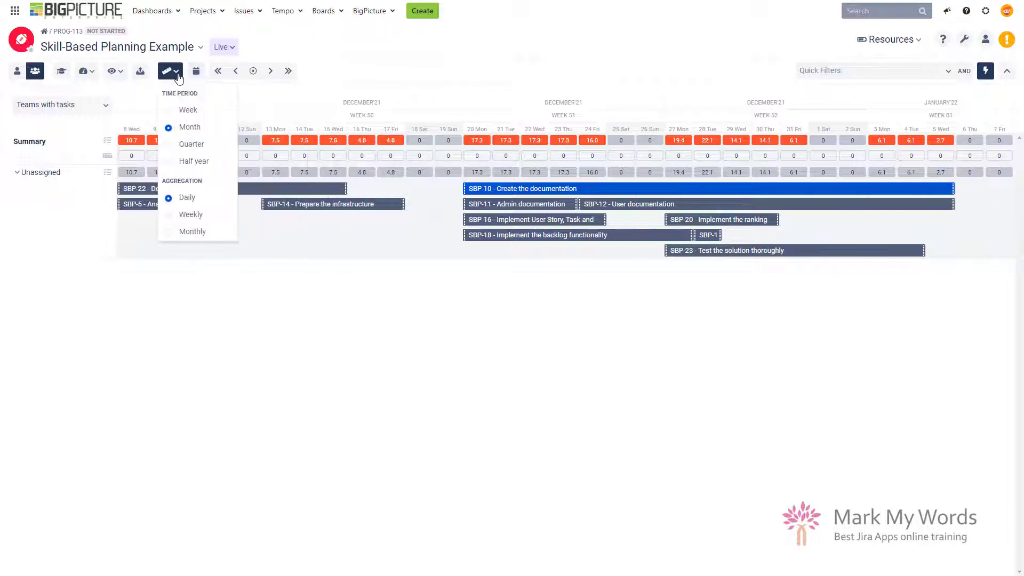
left_click(194, 145)
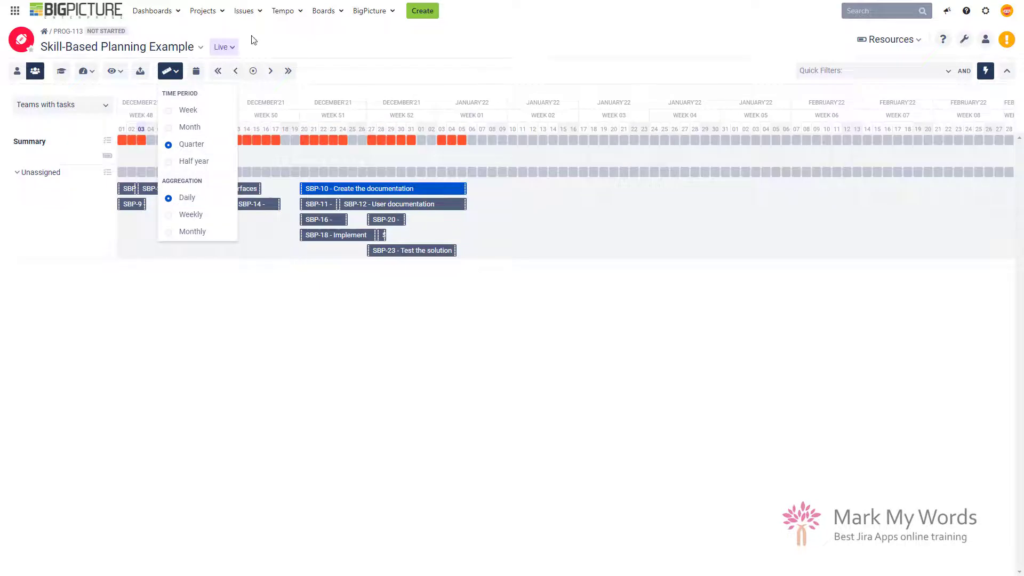
left_click(236, 71)
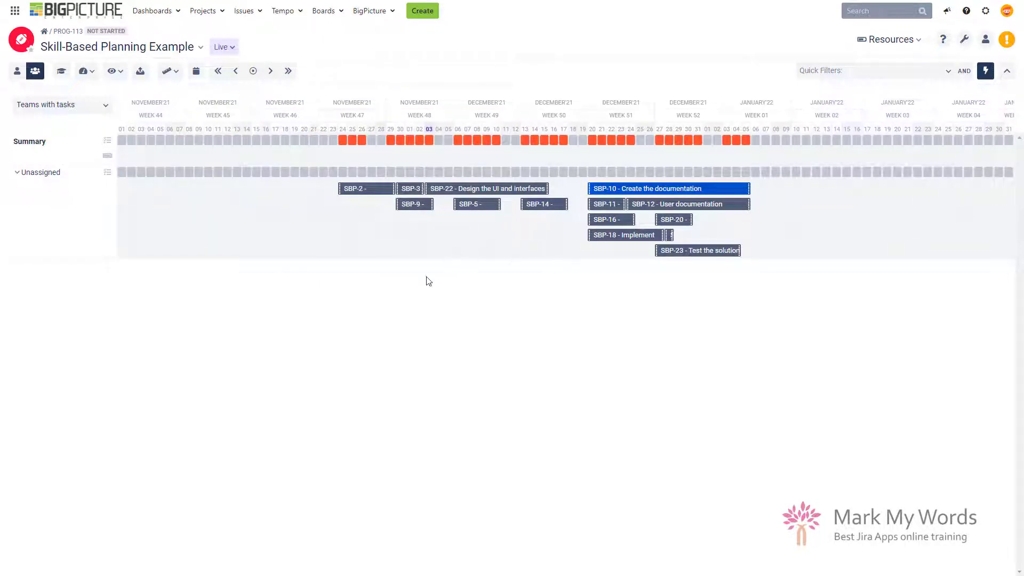
Switch Resources to the individuals view, expand the unassigned tasks, and show the Skills pane enlarged to fit all the skills.
left_click(18, 73)
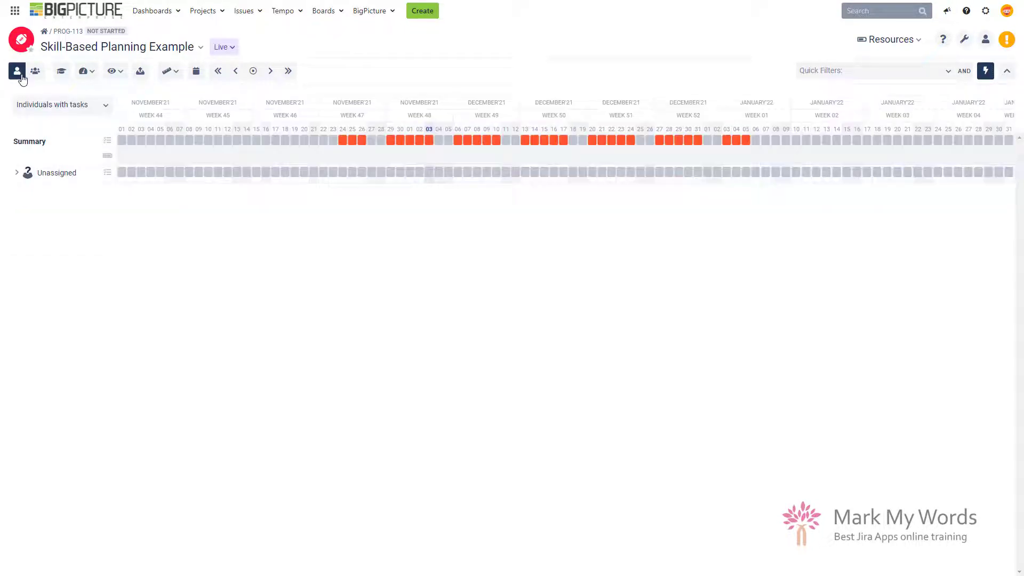
left_click(17, 172)
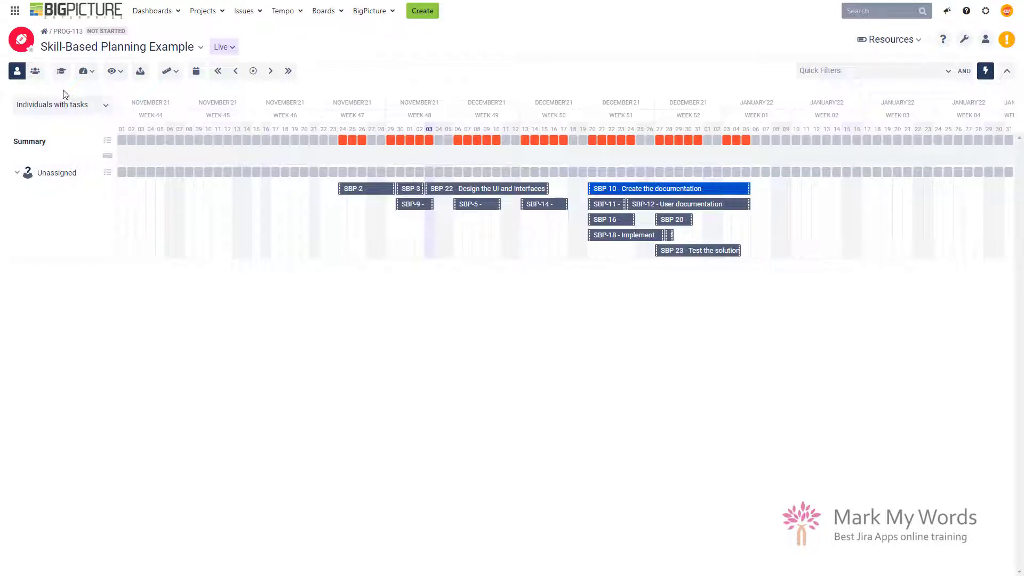
left_click(59, 74)
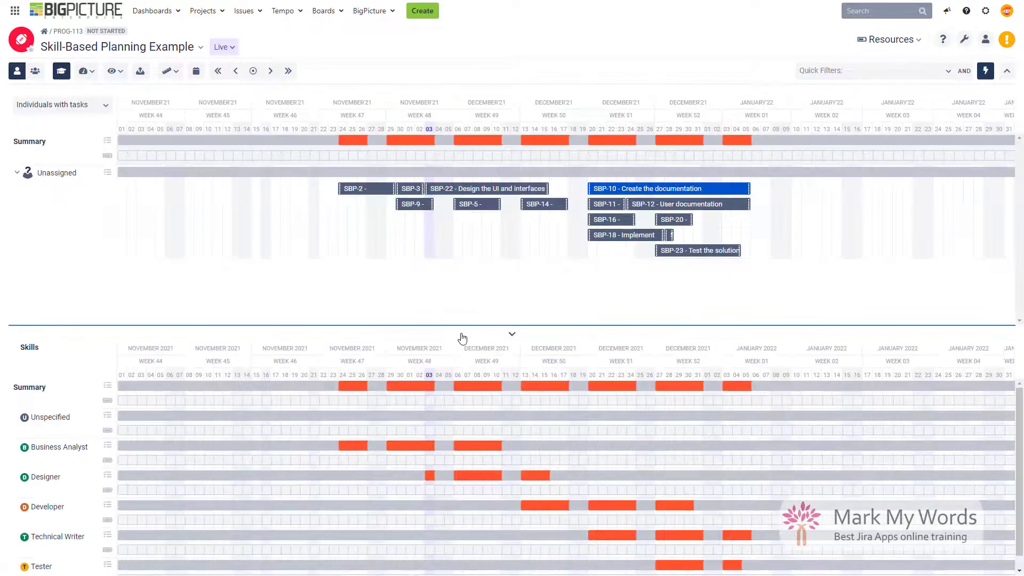
left_click_drag(512, 326, 511, 263)
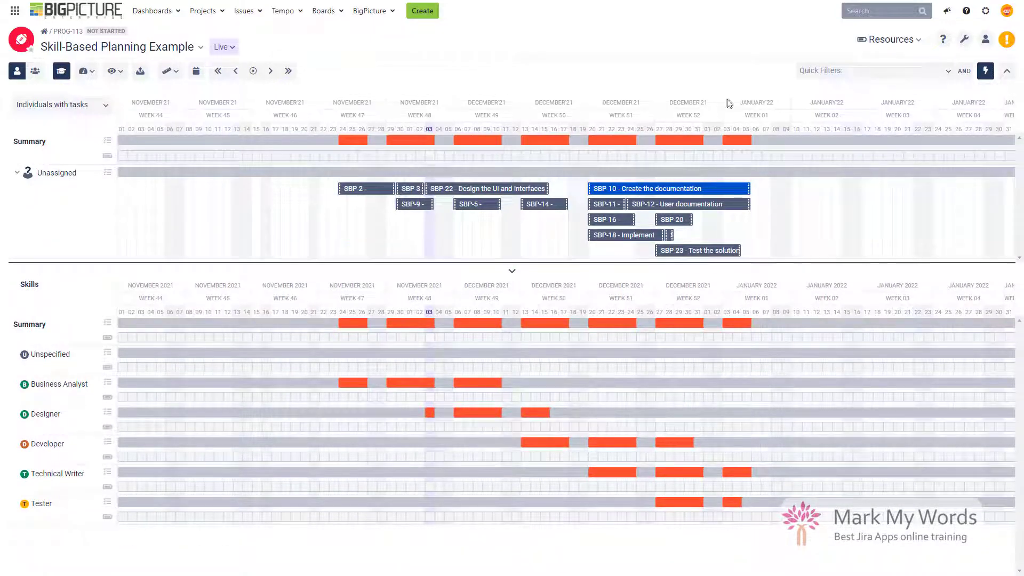
Set the resource timeline's time period to Month and advance it to start on 22 November 2021.
left_click(172, 71)
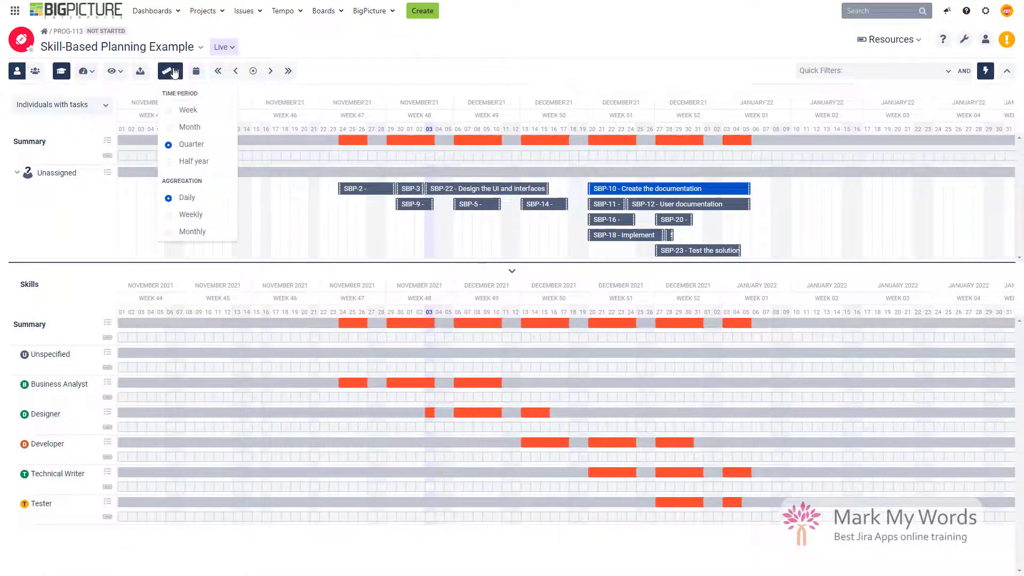
left_click(190, 128)
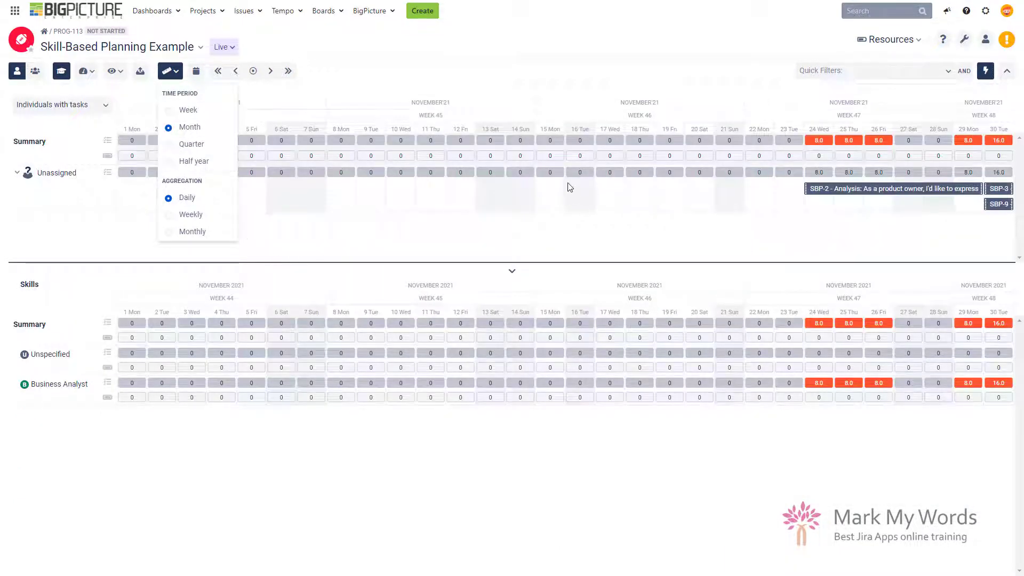
left_click(270, 73)
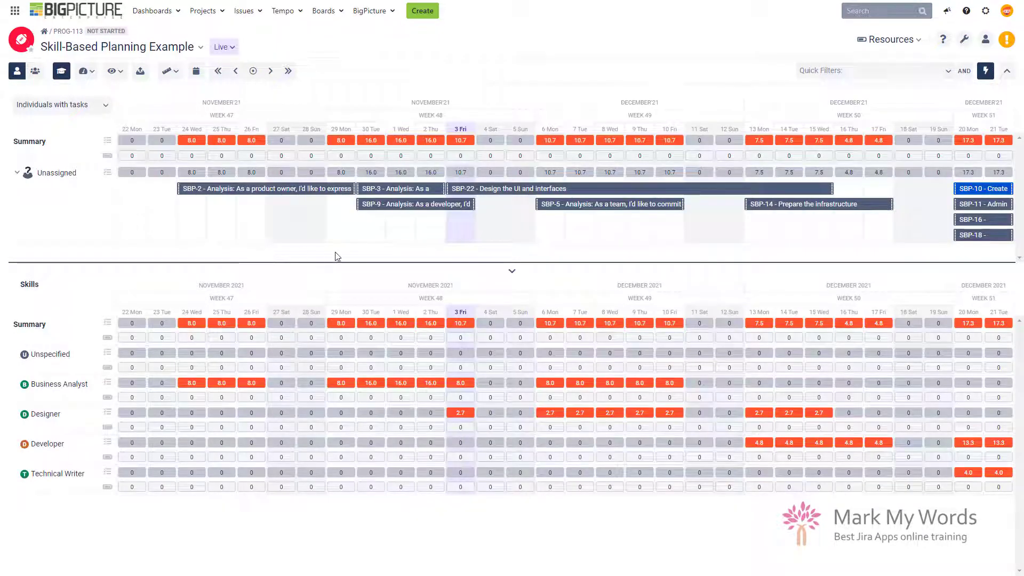
Check which rows the display options show and examine the workload per skill on the timeline into early January 2022.
left_click(118, 72)
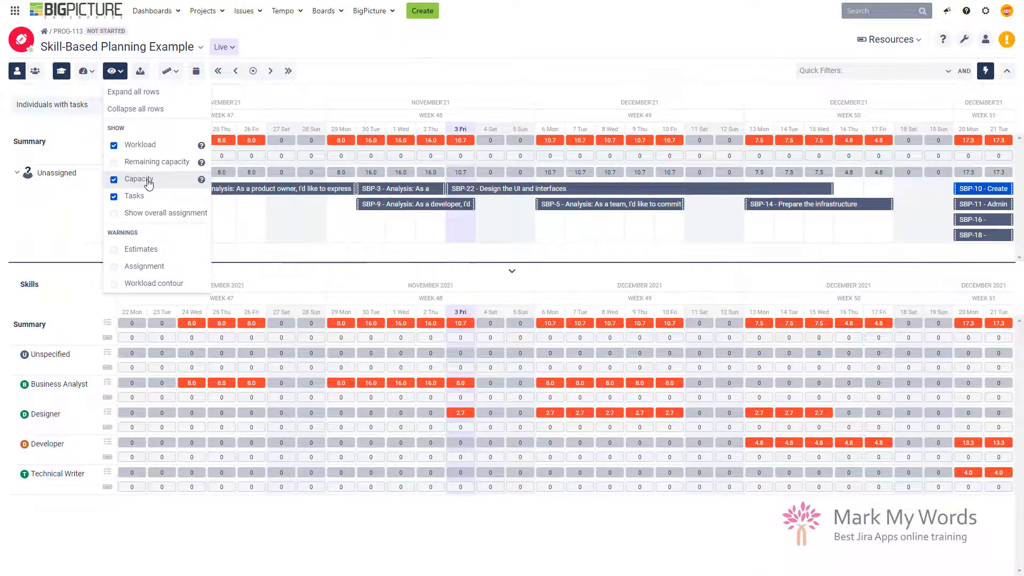
left_click(411, 60)
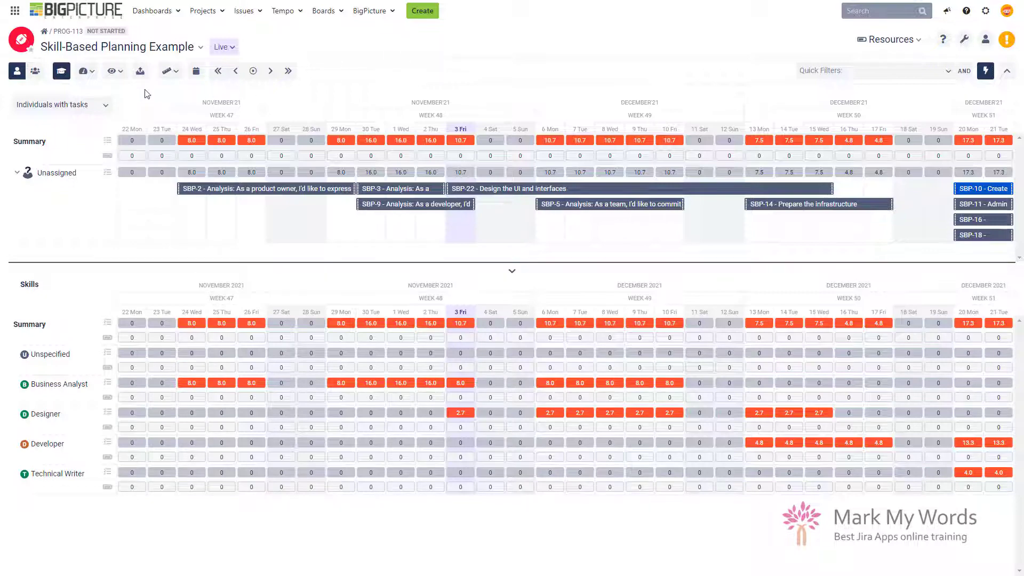
left_click_drag(463, 262, 421, 260)
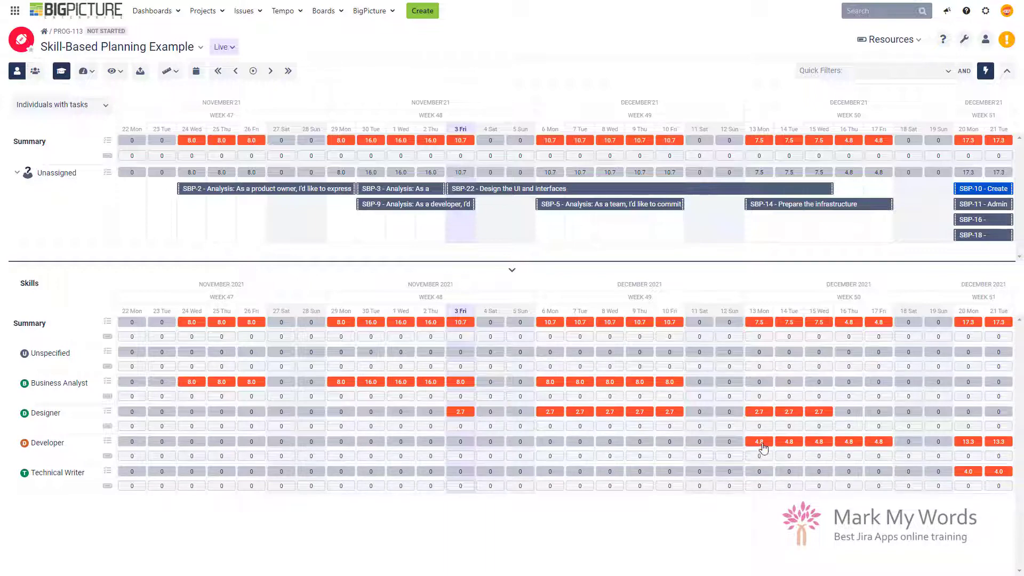
left_click(270, 72)
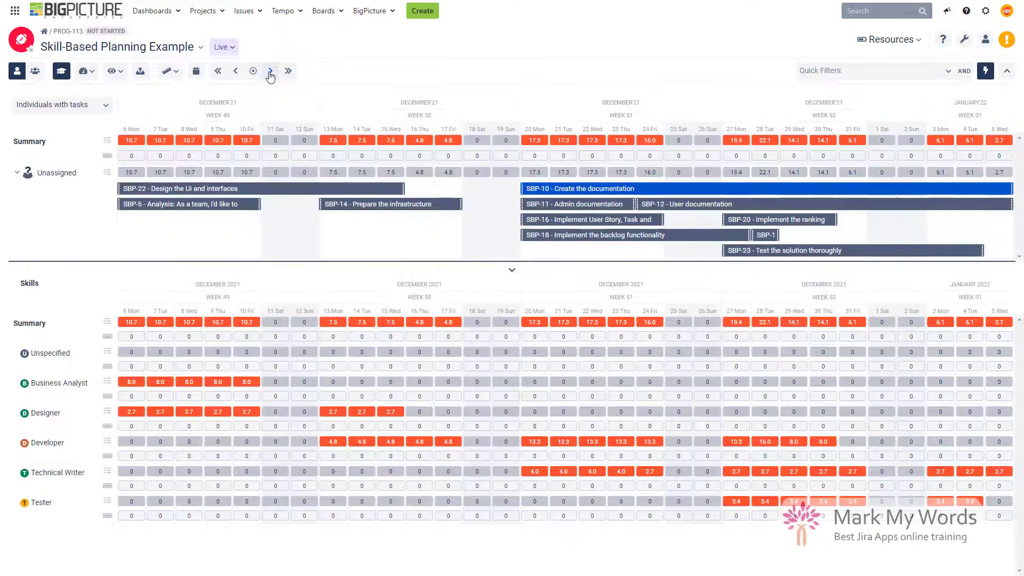
Advance the resource timeline to 13 December 2021, show all teams' members, and look through the members' rows and capacities.
left_click(270, 72)
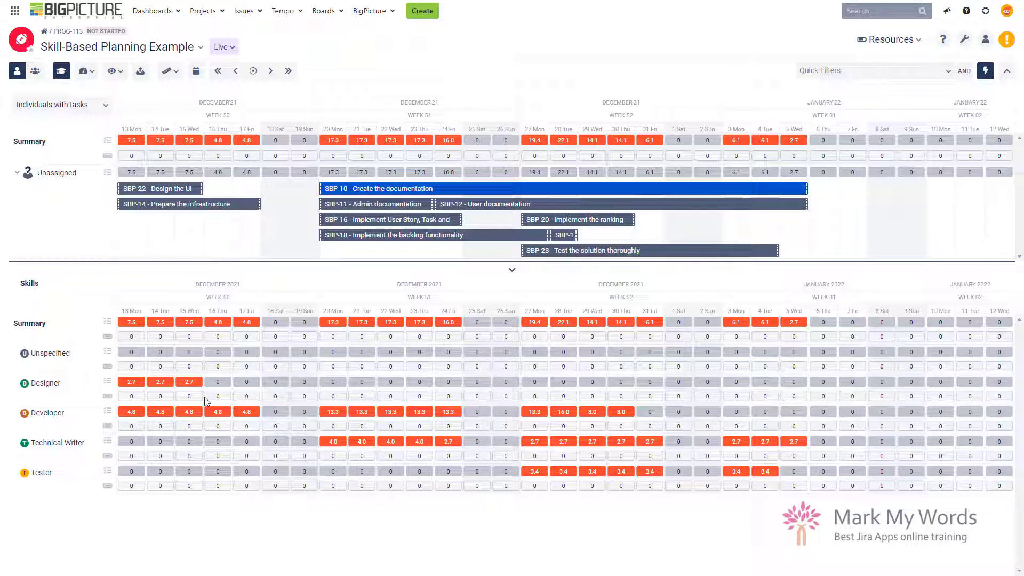
left_click(75, 110)
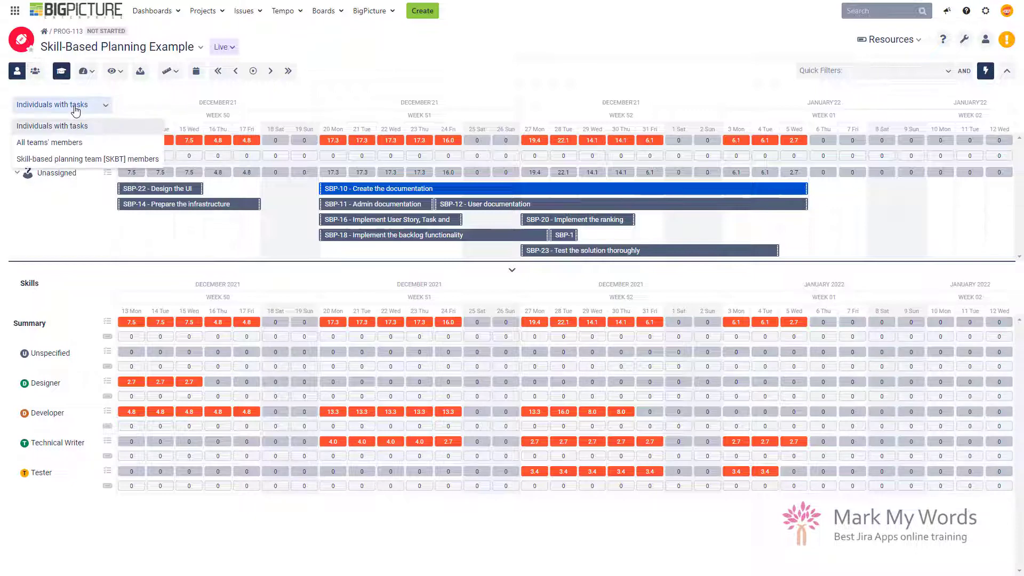
left_click(58, 143)
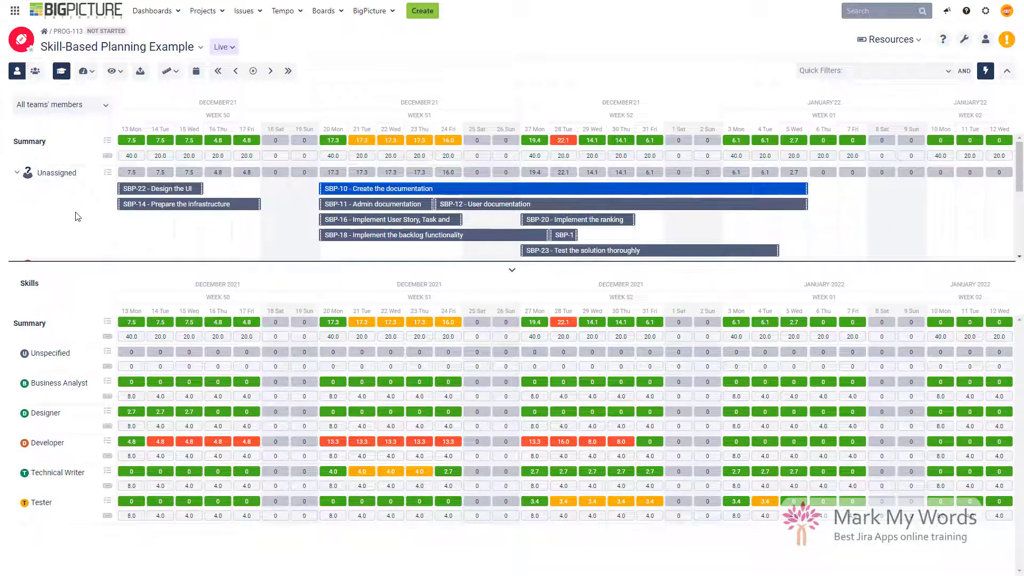
scroll(71, 211, "down", 5)
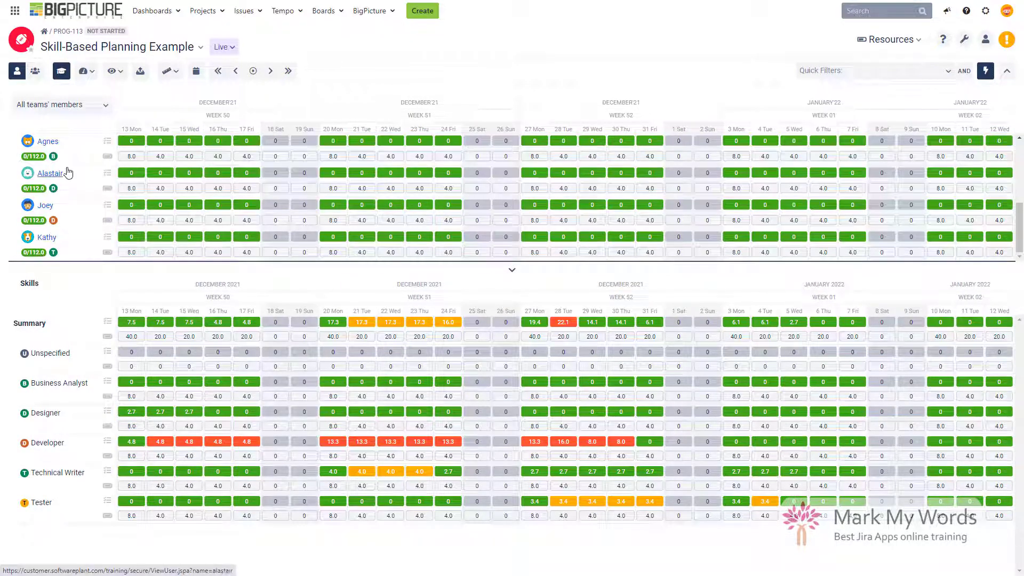
scroll(68, 173, "up", 4)
scroll(68, 174, "down", 4)
left_click(512, 264)
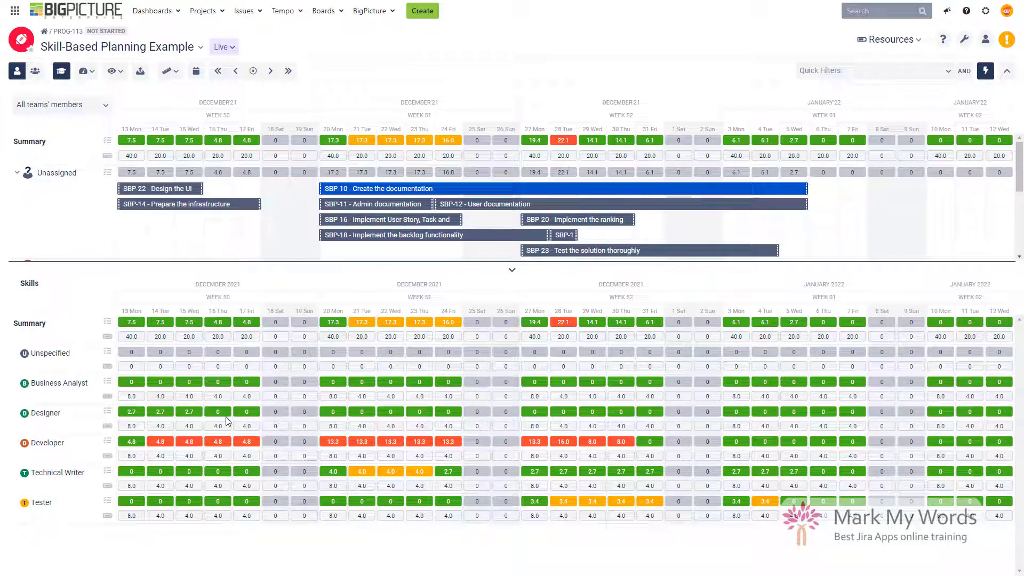
Examine workload against capacity per skill between 22 November 2021 and 12 January 2022, finishing with the timeline starting on 22 November.
left_click(235, 72)
left_click(235, 71)
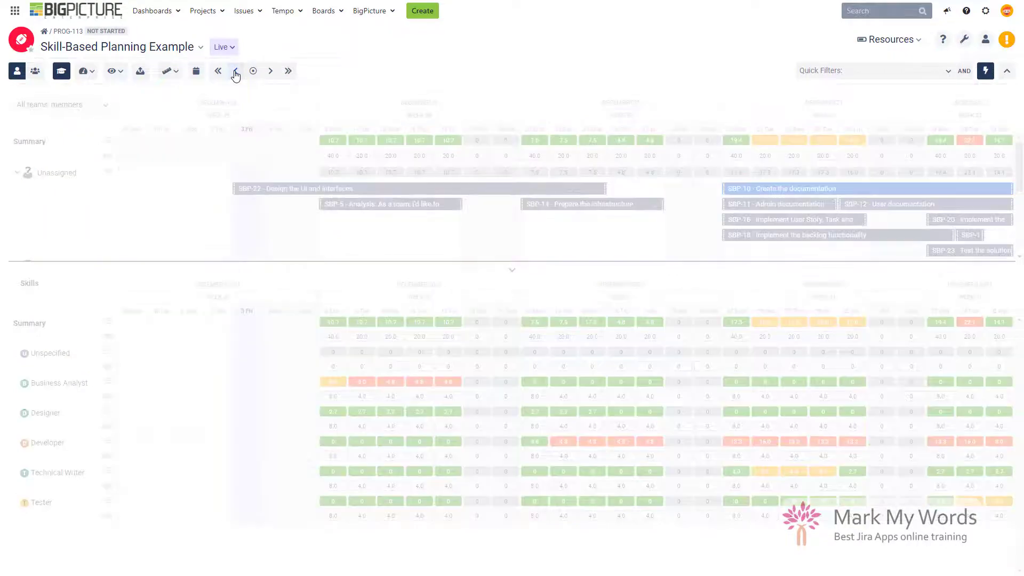
left_click(235, 71)
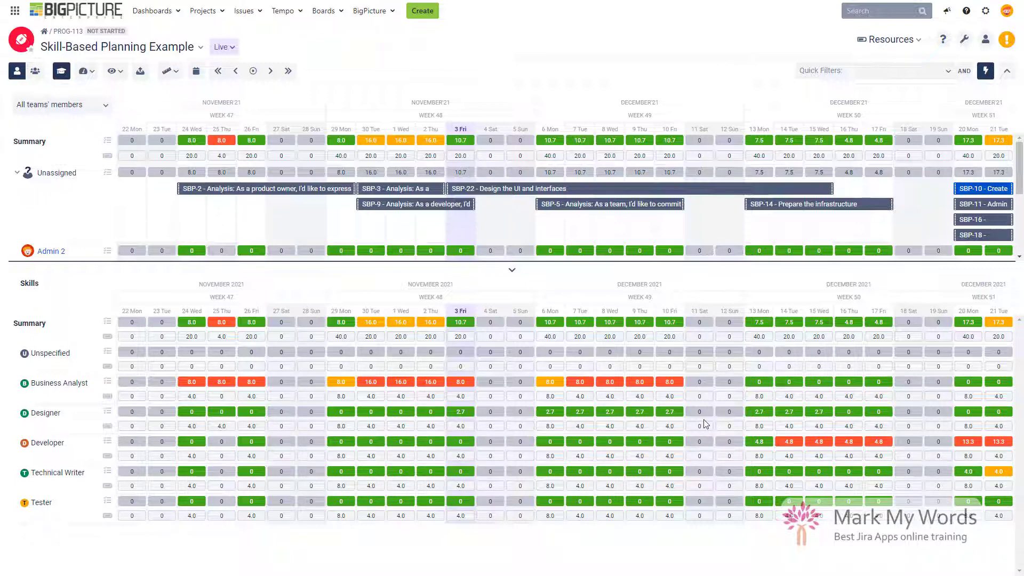
left_click(271, 72)
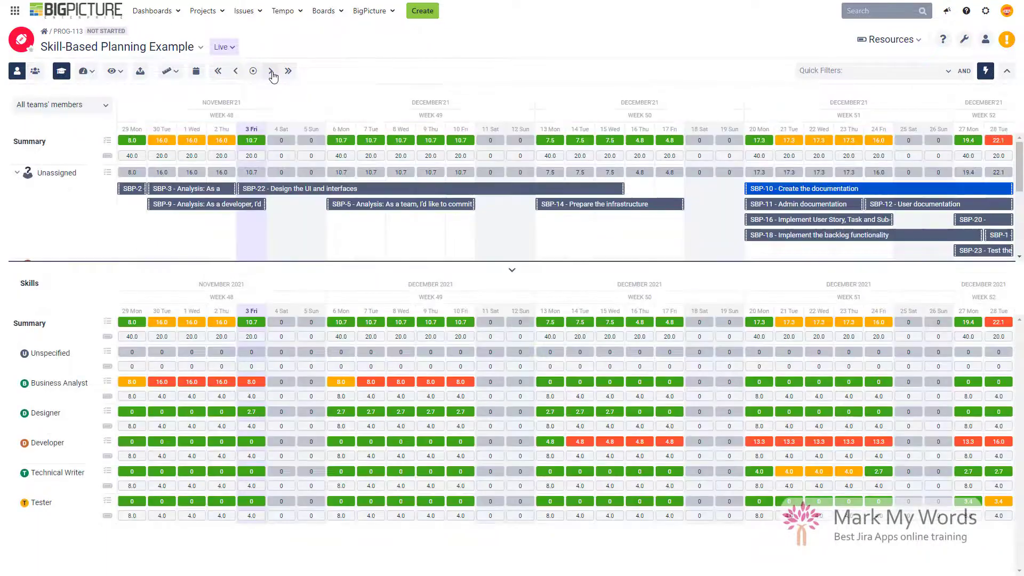
left_click(271, 71)
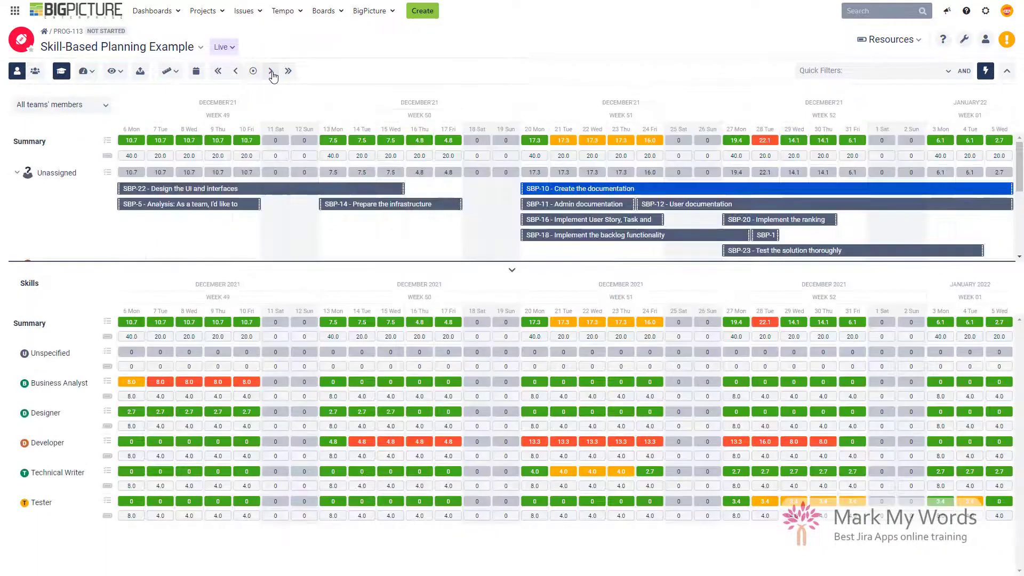
left_click(272, 72)
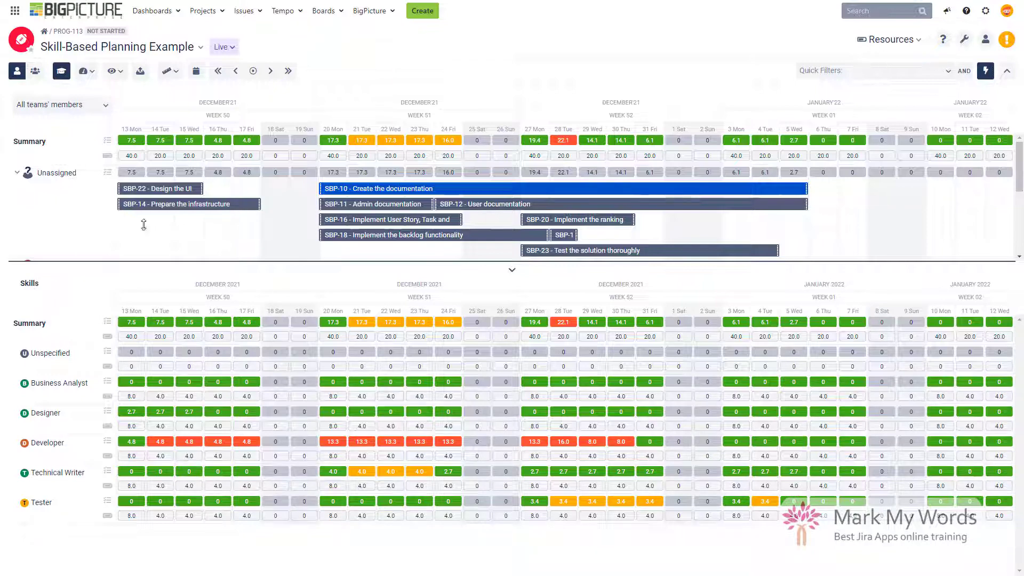
left_click(234, 76)
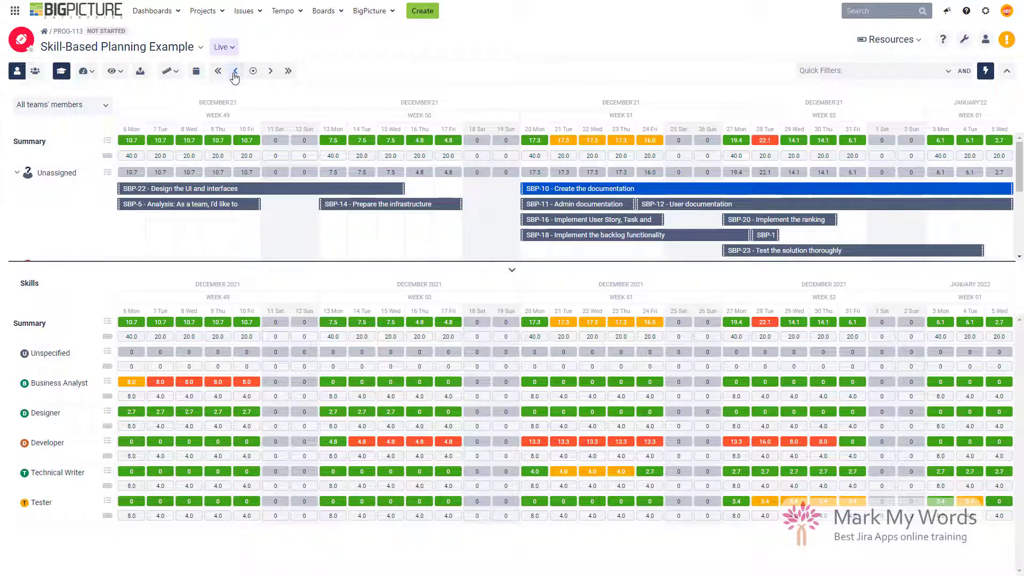
left_click(234, 76)
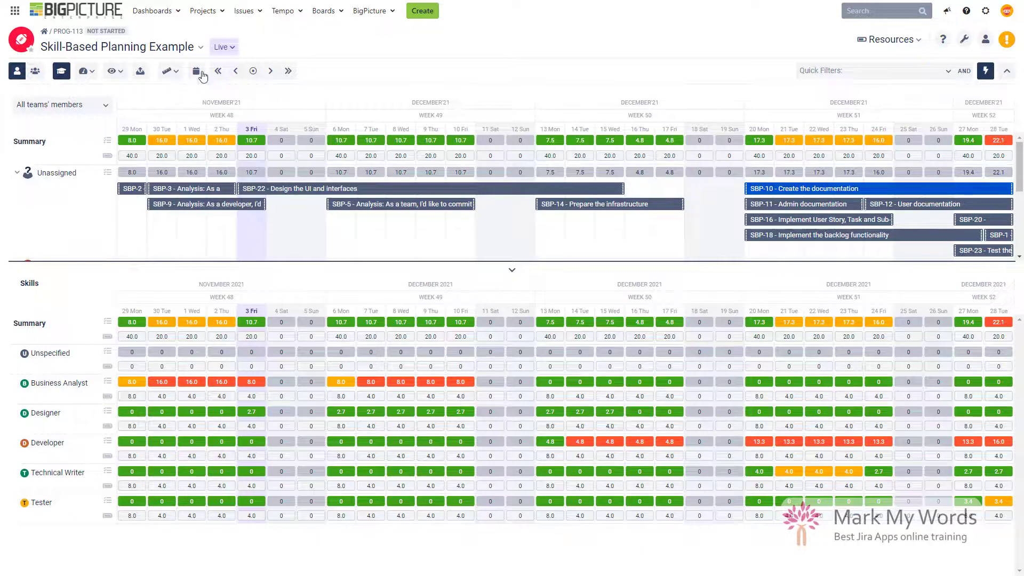
left_click(235, 76)
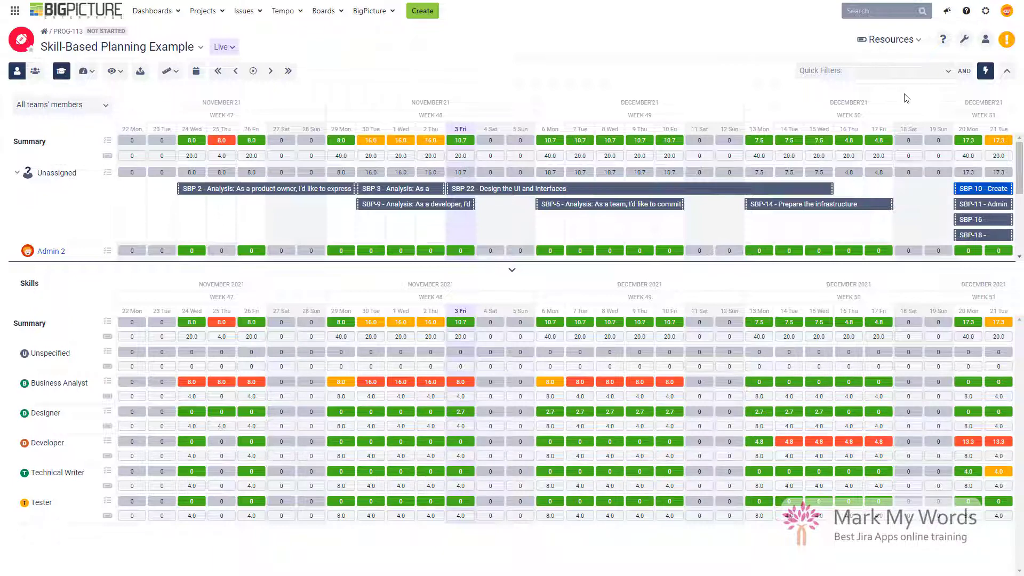
In the Teams module, set the start date of the designer's membership in the Skill-based planning team to 03/Dec/21.
left_click(903, 41)
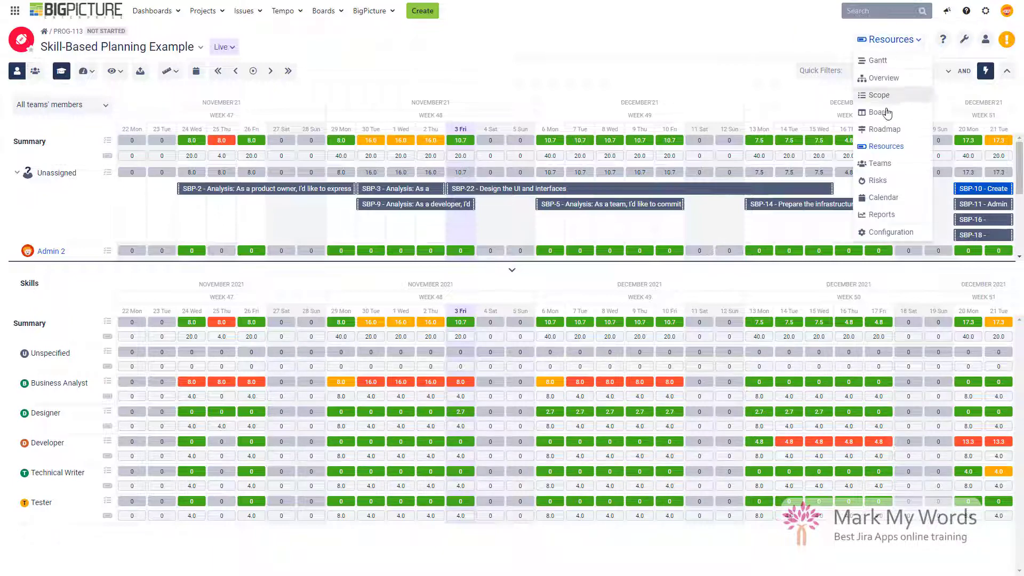
left_click(884, 166)
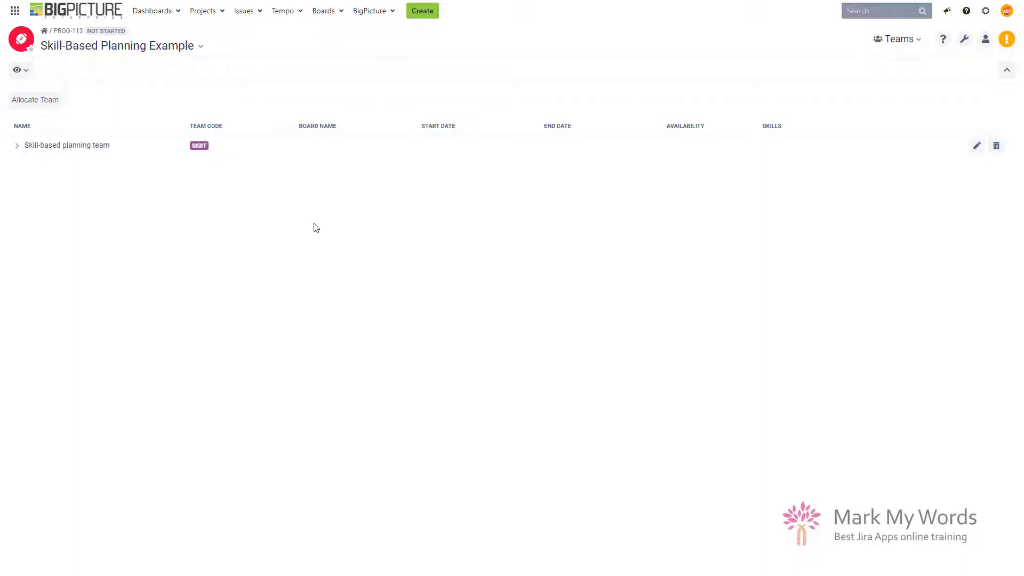
left_click(17, 145)
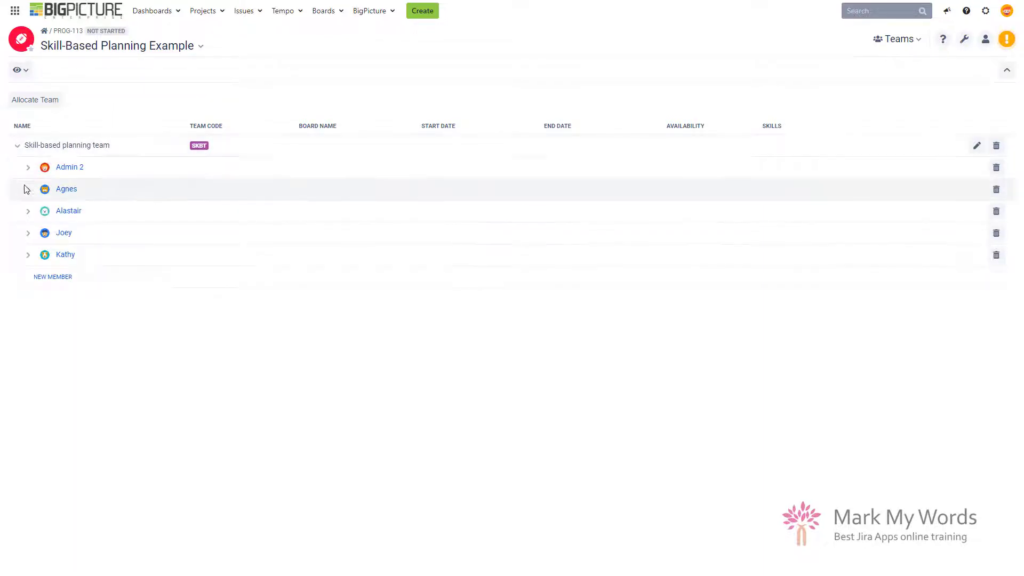
left_click(28, 212)
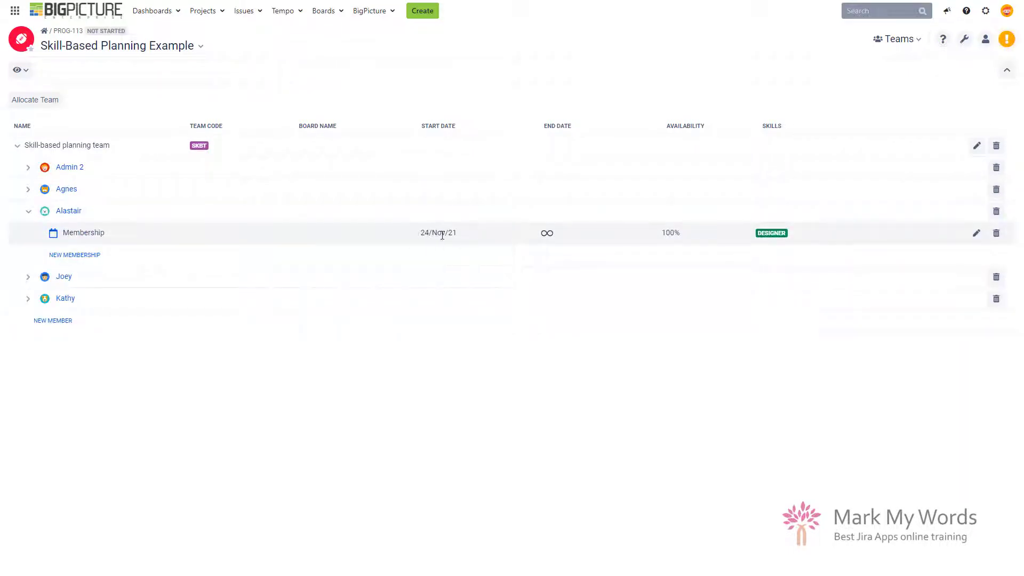
left_click(976, 233)
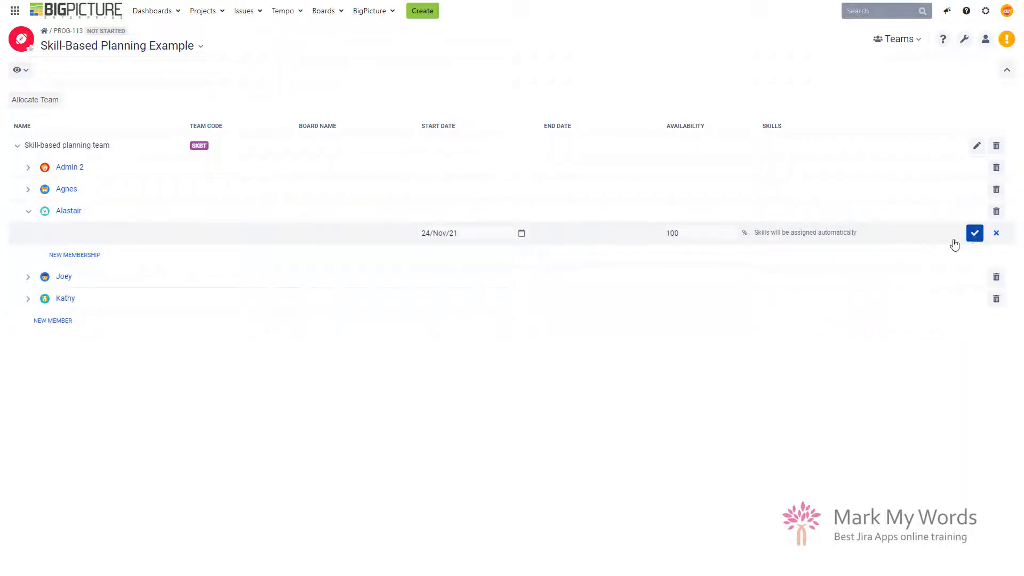
left_click(522, 234)
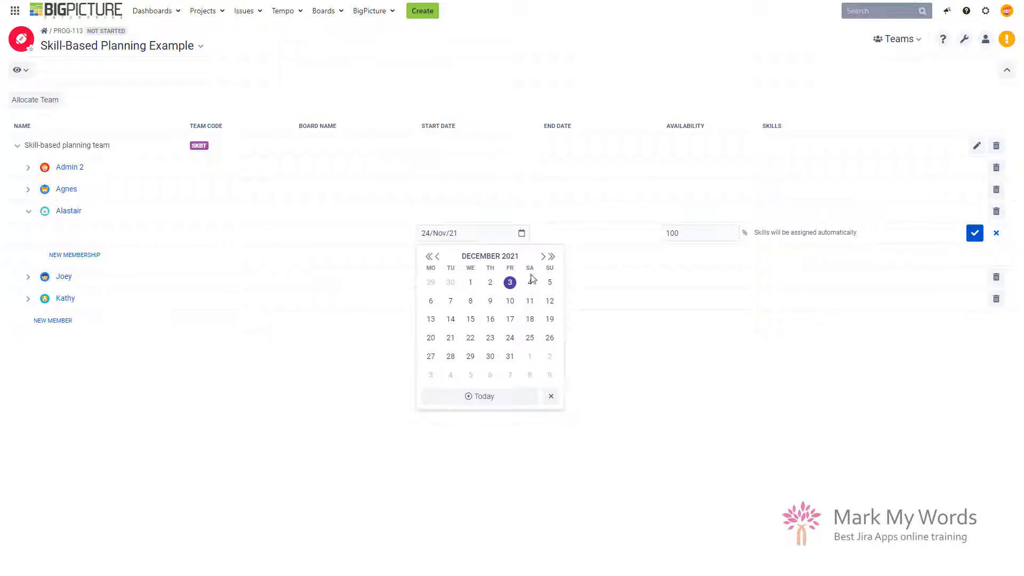
left_click(510, 284)
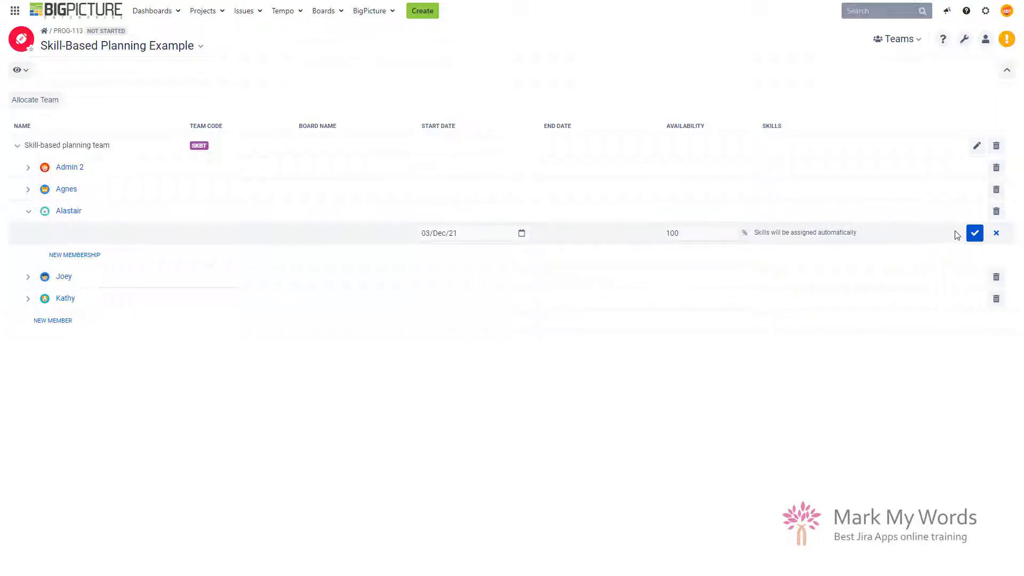
left_click(974, 233)
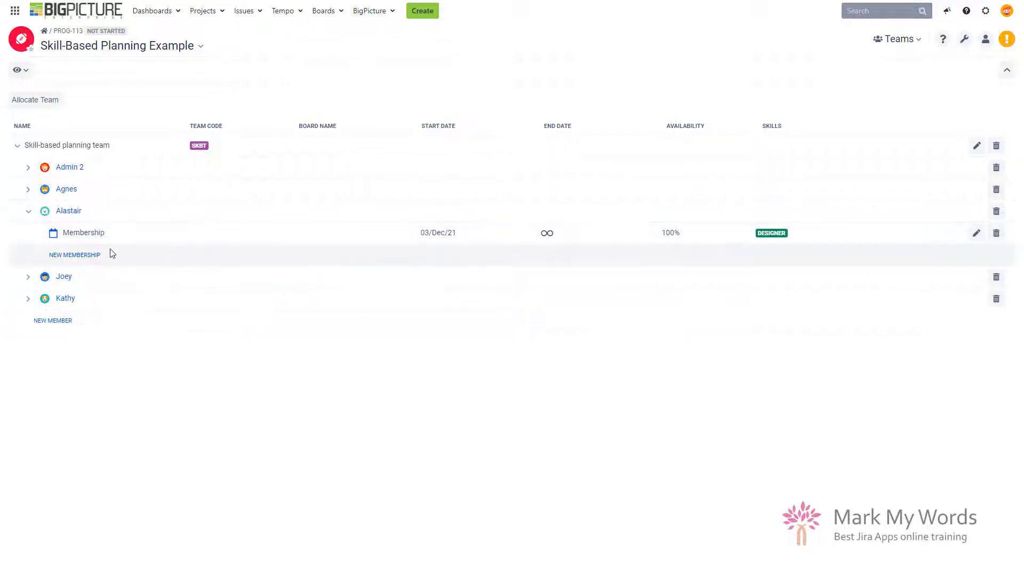
Add a second membership for the designer starting 16/Dec/21 with 0% availability, and check the designer capacity in Resources.
left_click(87, 256)
left_click(517, 265)
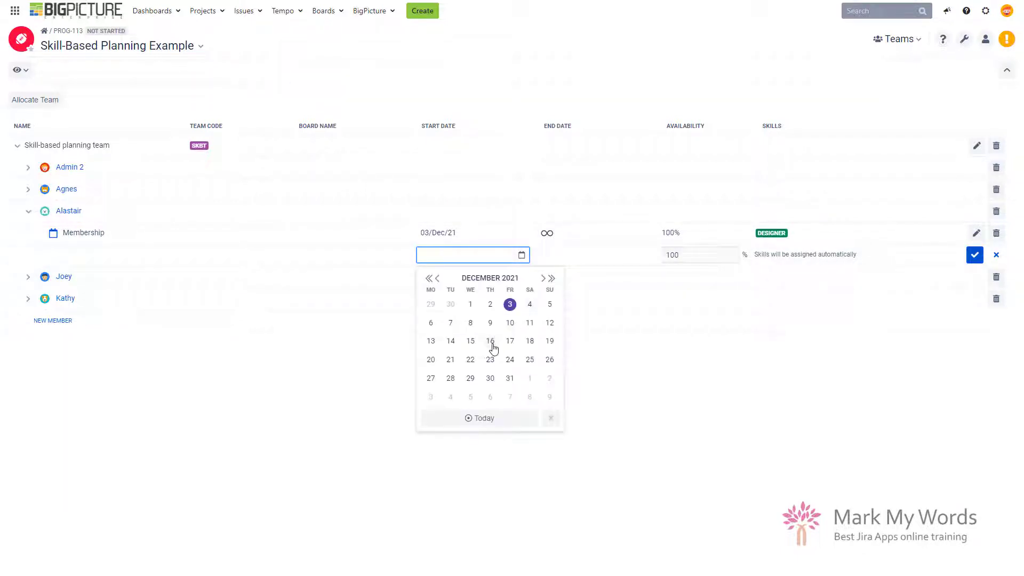
left_click(490, 342)
left_click(690, 254)
double_click(690, 255)
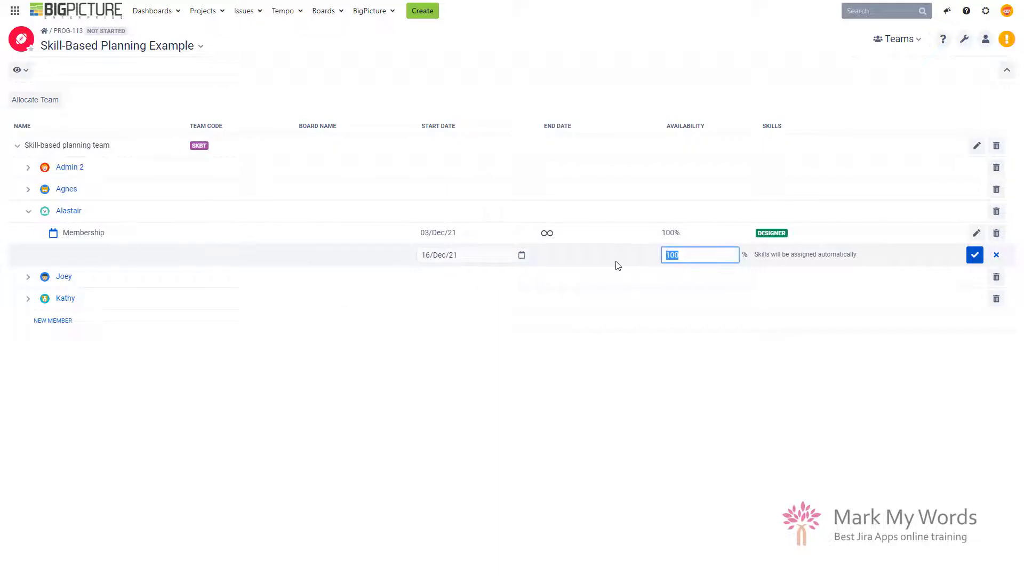
type("0")
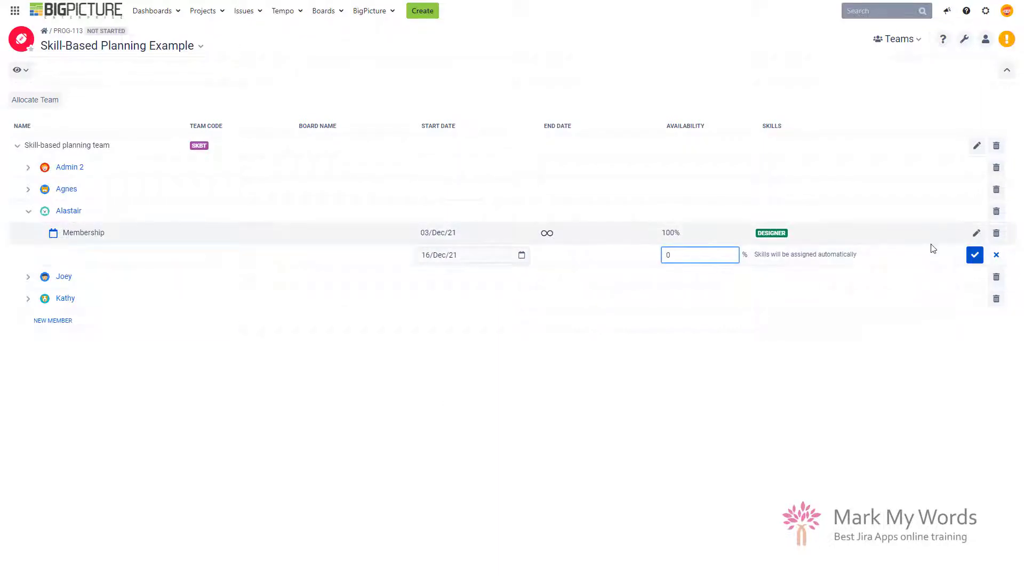
left_click(975, 255)
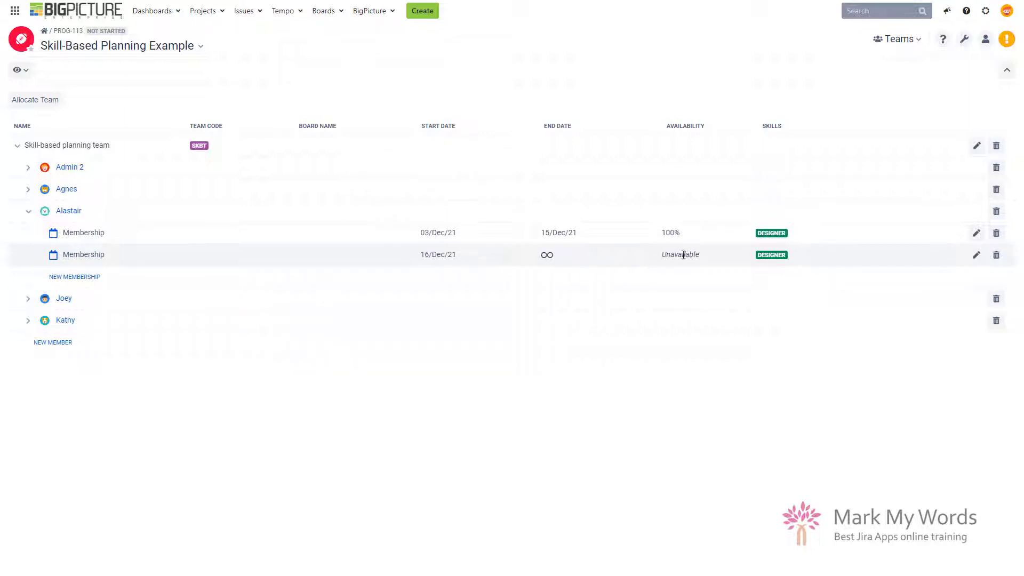
left_click(898, 39)
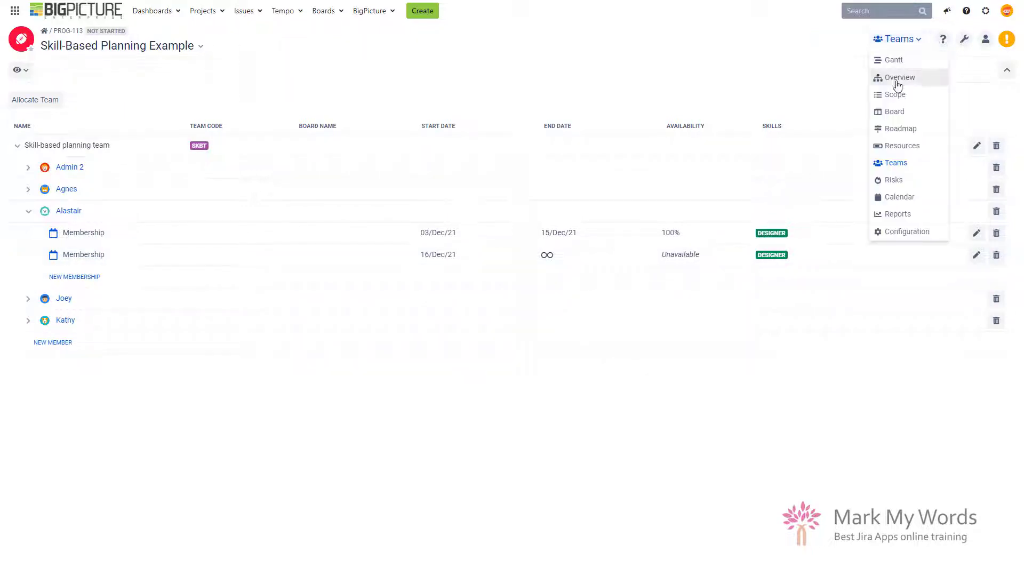
left_click(902, 146)
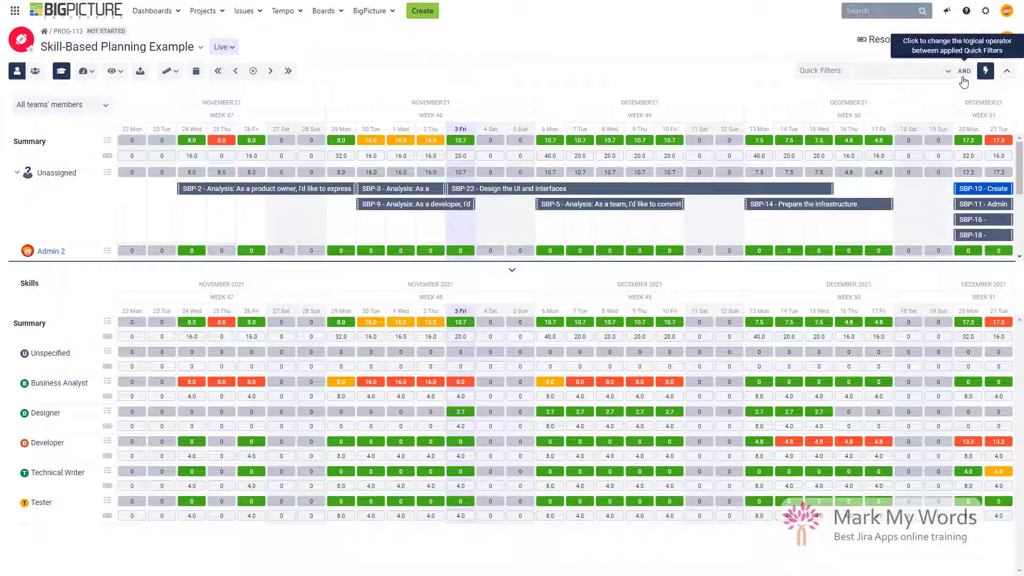
Back in Teams, add another member to the Skill-based planning team with start date 24/Nov/21 and 100% availability.
left_click(916, 40)
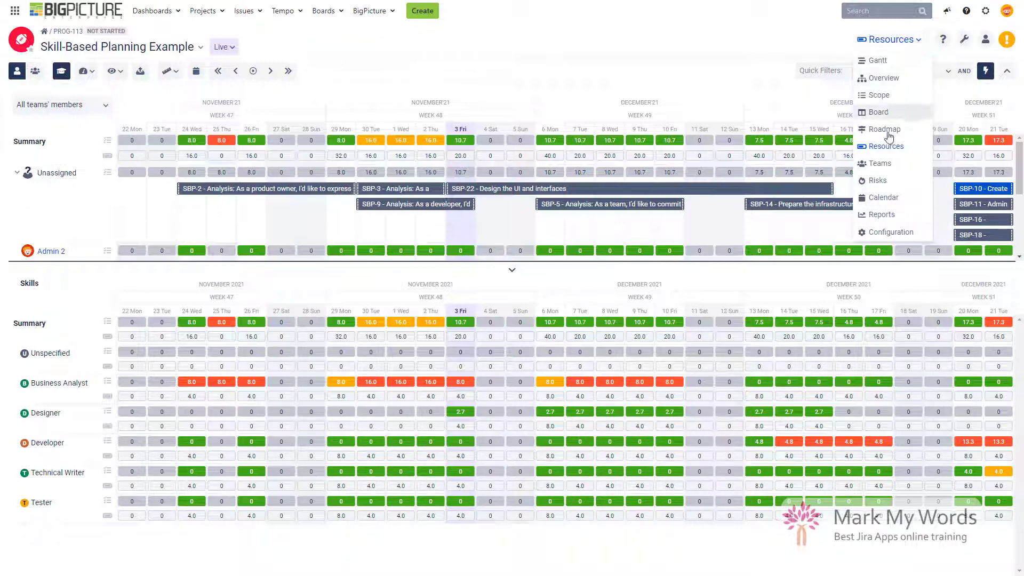
left_click(886, 169)
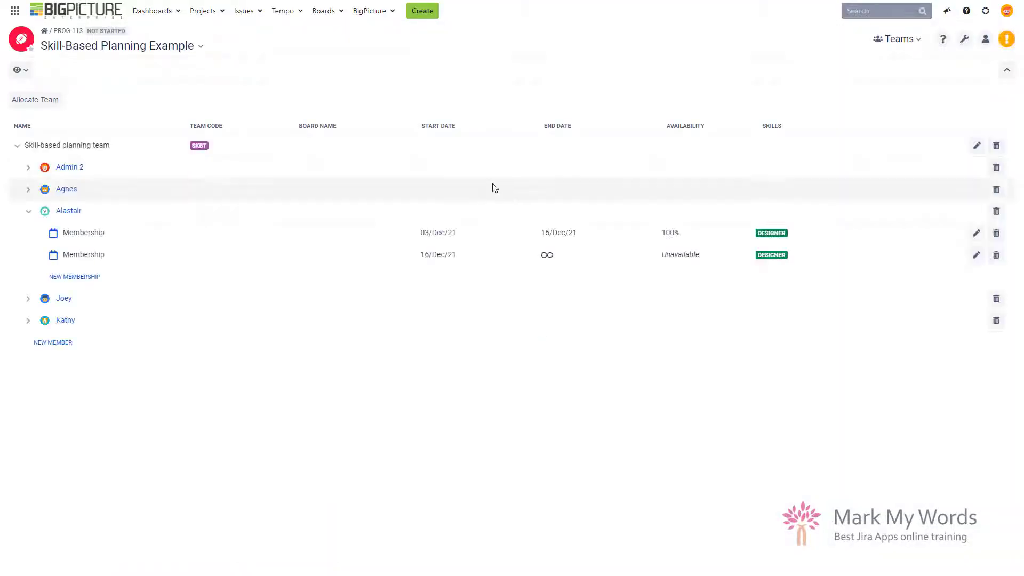
left_click(54, 348)
left_click(76, 346)
type("eile")
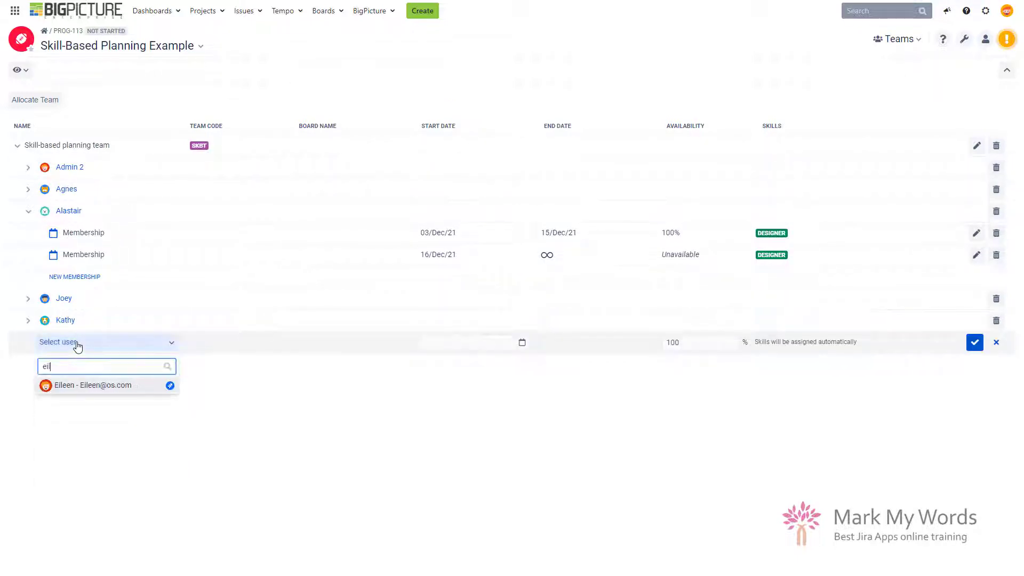
left_click(92, 385)
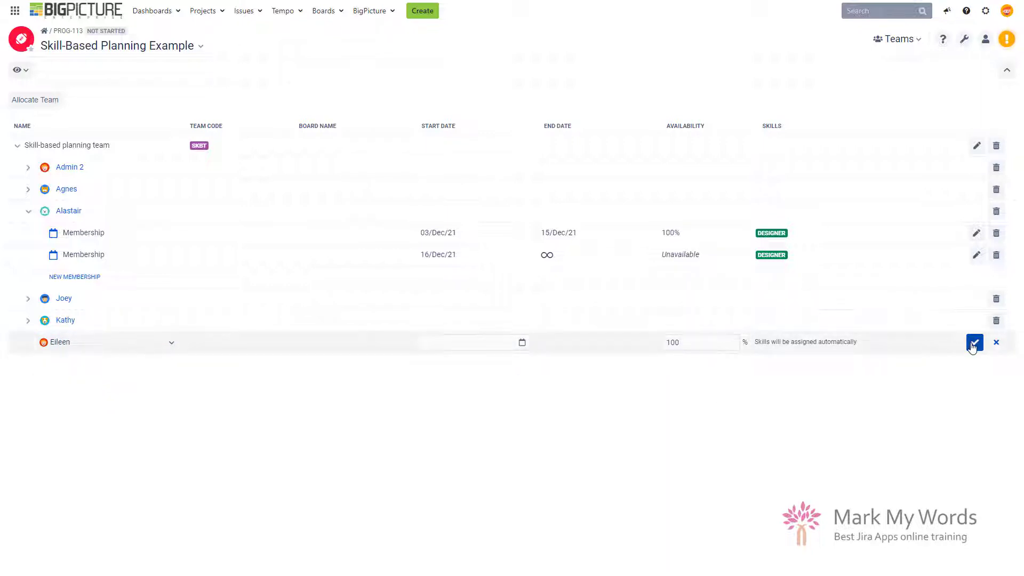
left_click(522, 343)
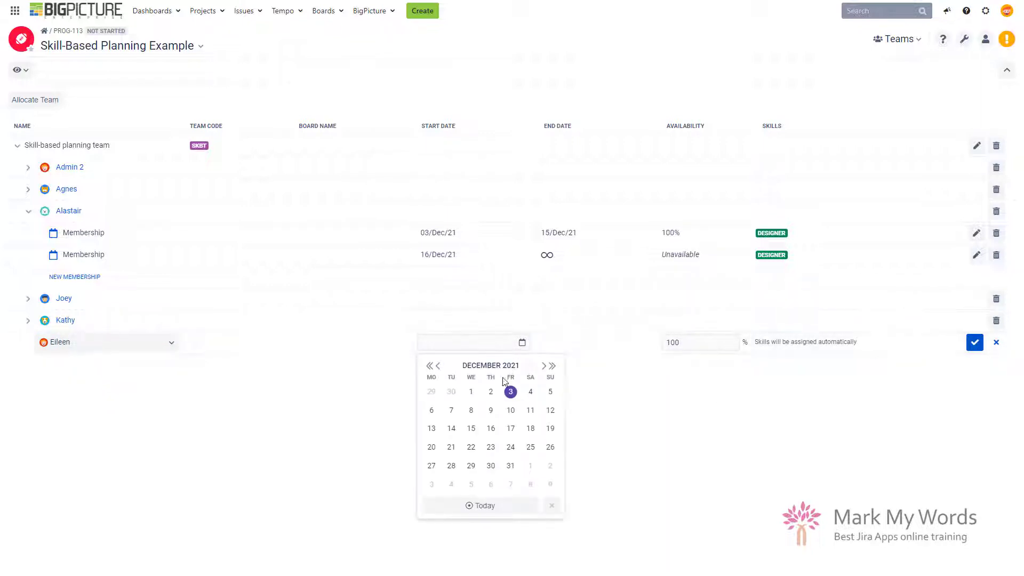
left_click(438, 367)
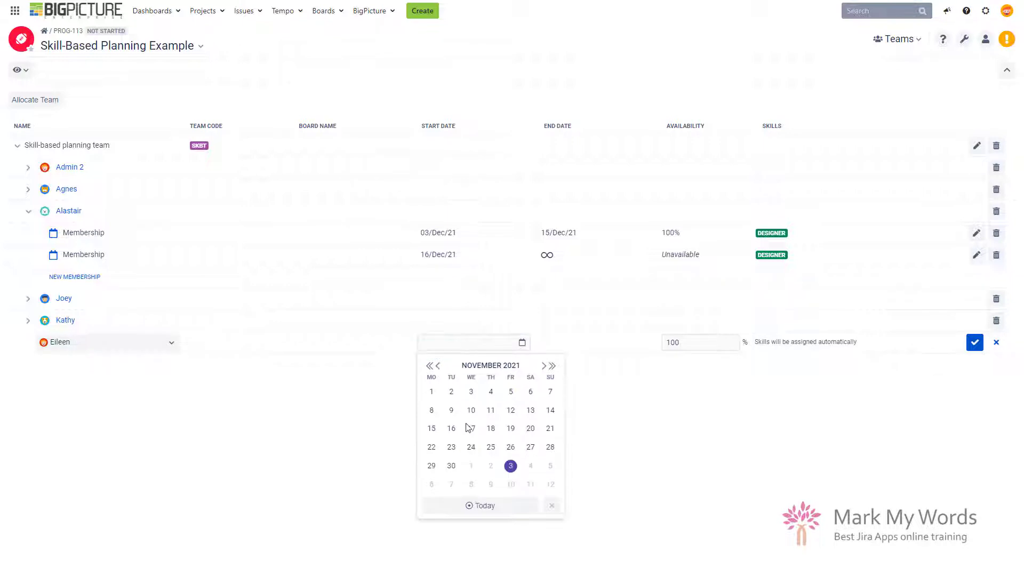
left_click(471, 447)
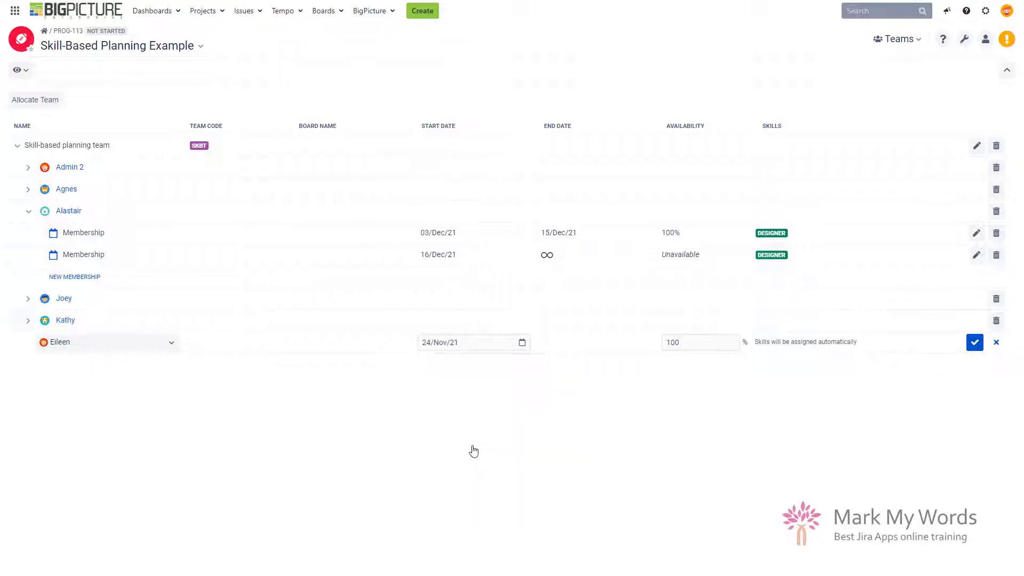
left_click(975, 341)
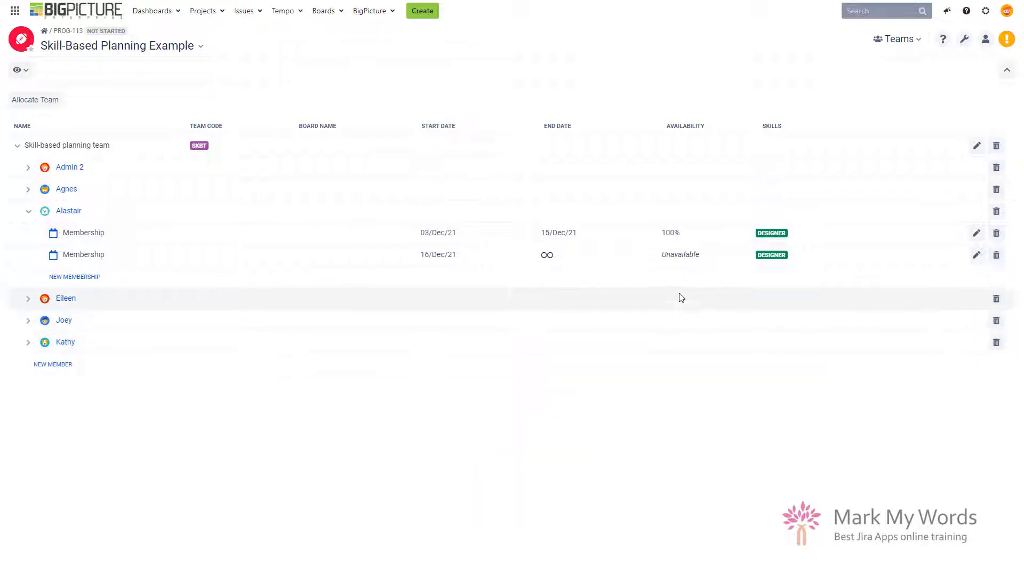
Open the Resources module, check the SBP-2 task details, and turn off the Skills workload panel and required-skill highlighting.
left_click(902, 40)
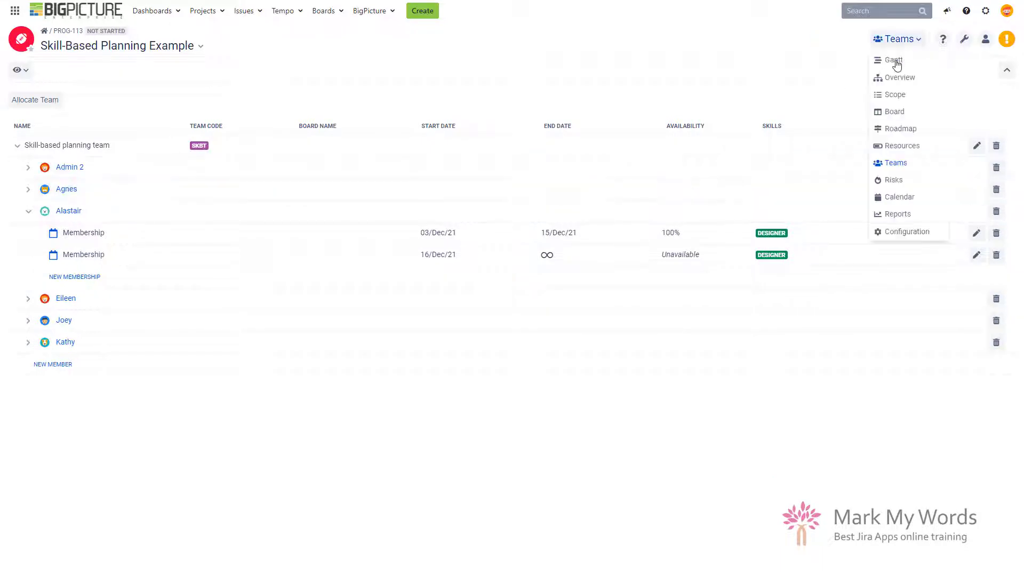
left_click(903, 148)
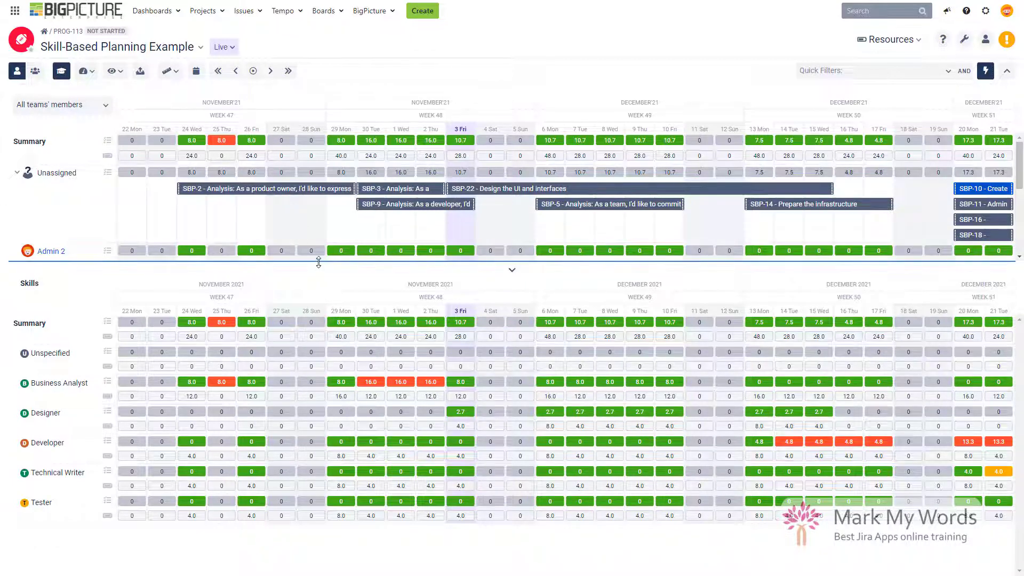
left_click_drag(319, 261, 320, 345)
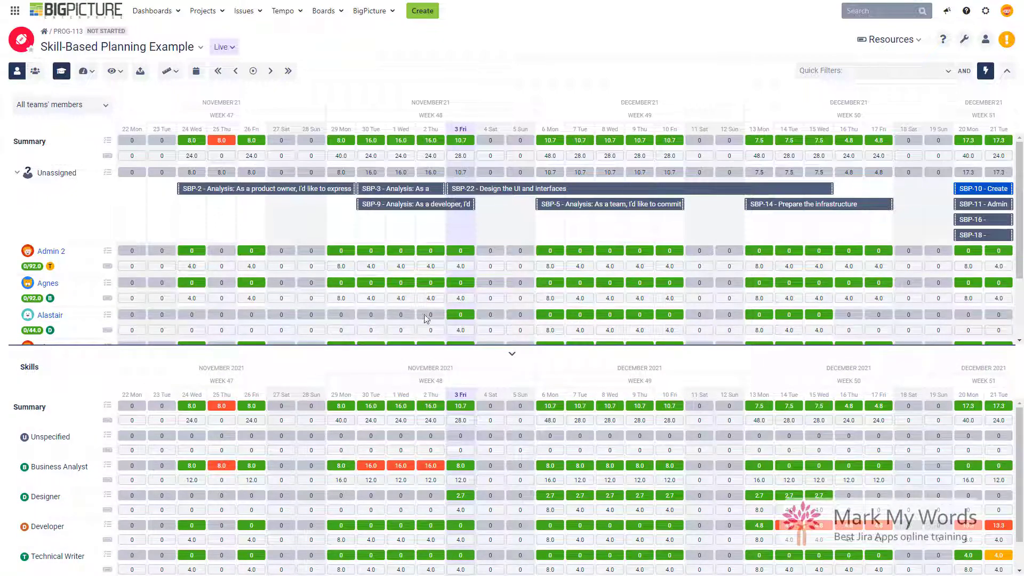
mouse_move(296, 196)
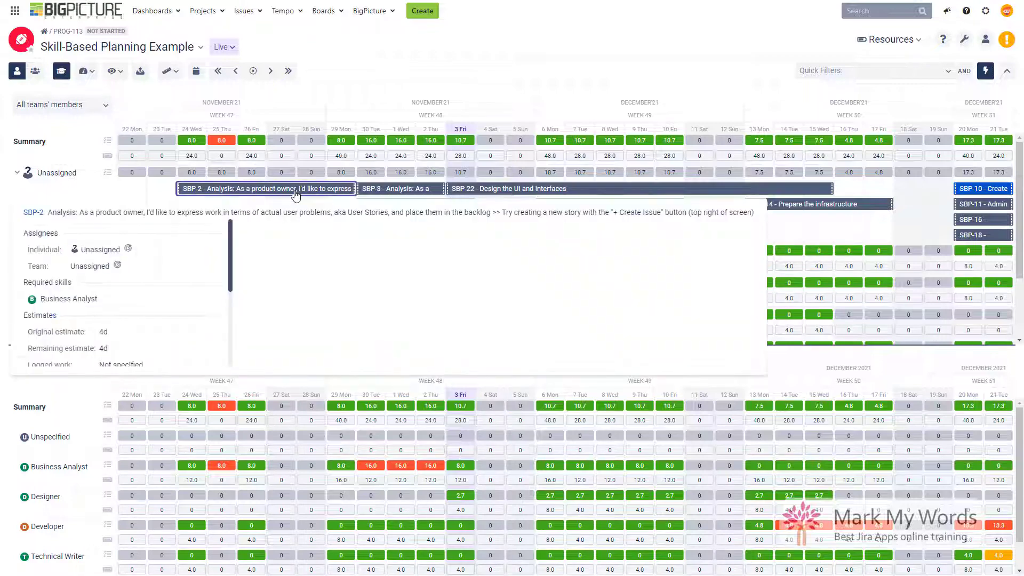
left_click(817, 354)
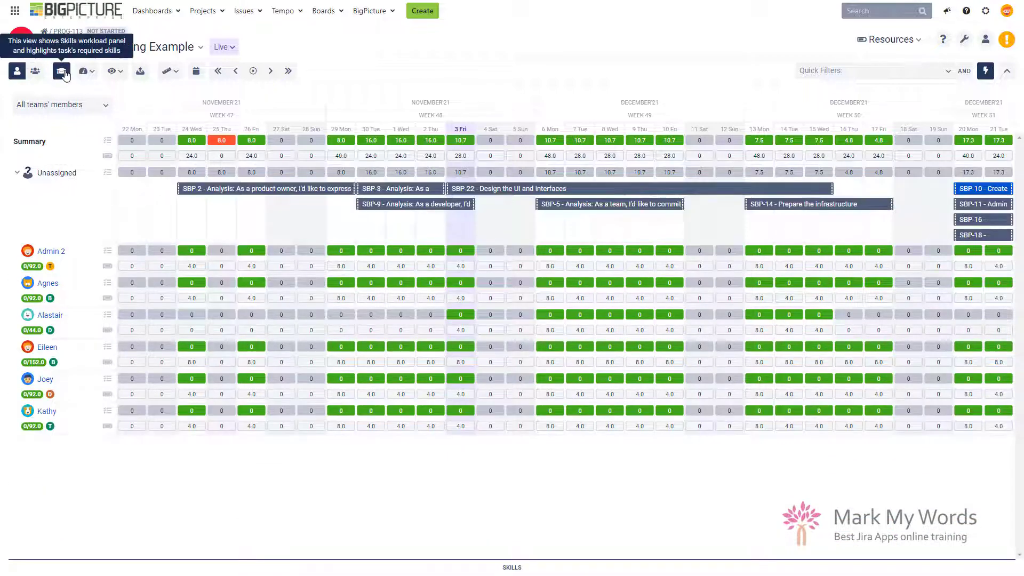
left_click(61, 71)
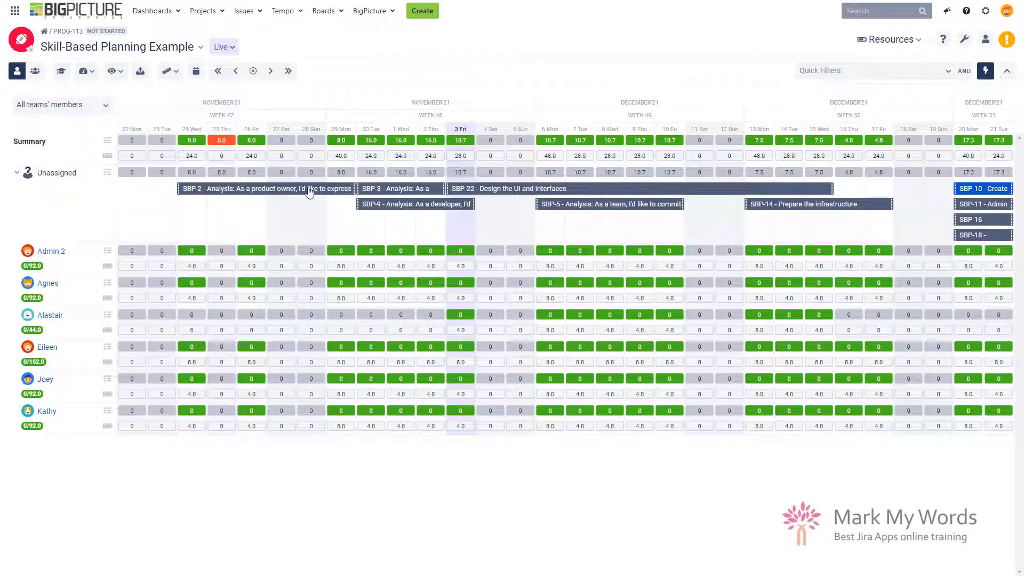
Request individual assignee suggestions for SBP-2, assign it to the best-matching person, and expand that member's row to show the task.
mouse_move(309, 194)
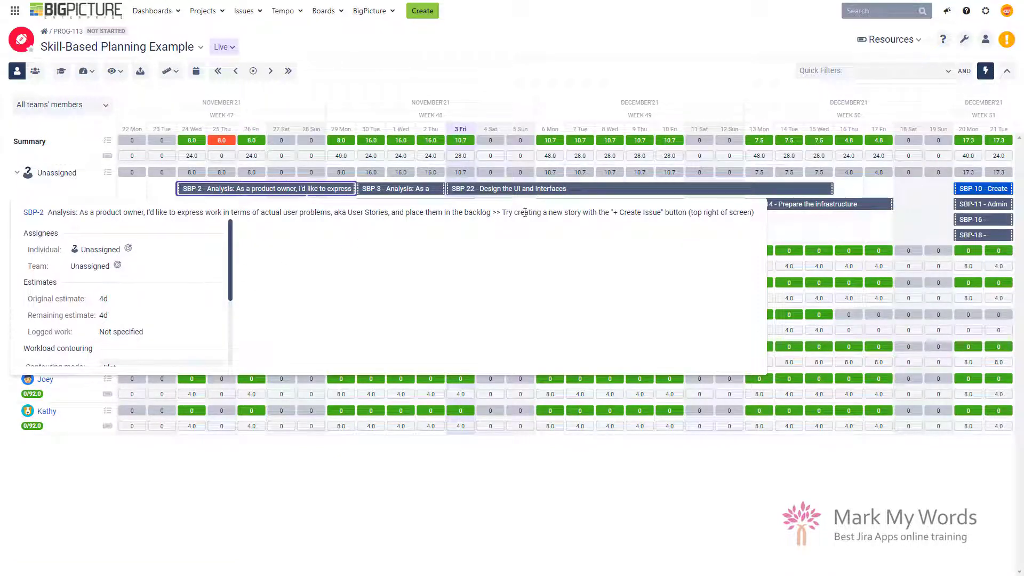
scroll(152, 309, "down", 2)
scroll(152, 309, "up", 3)
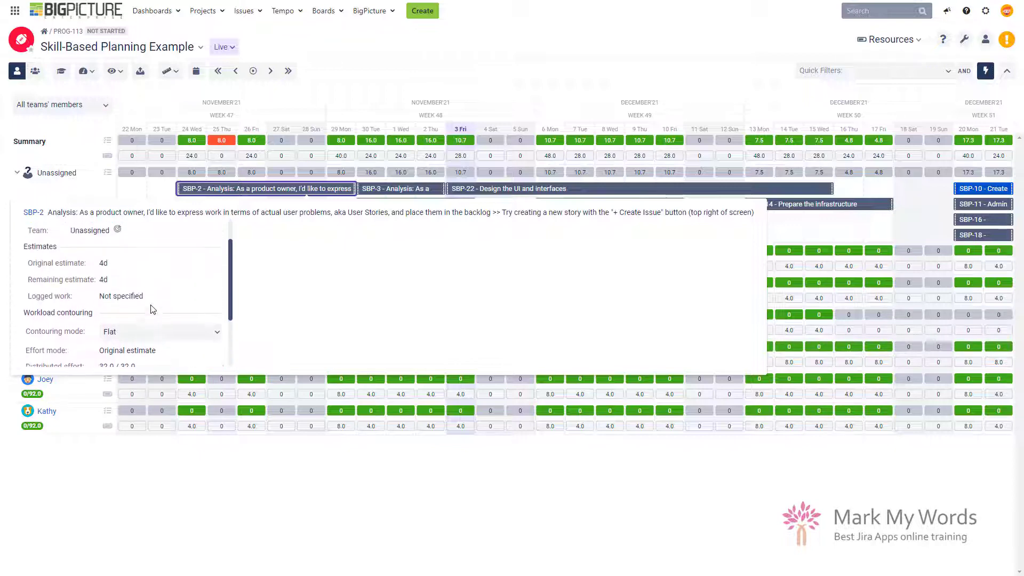
left_click(129, 250)
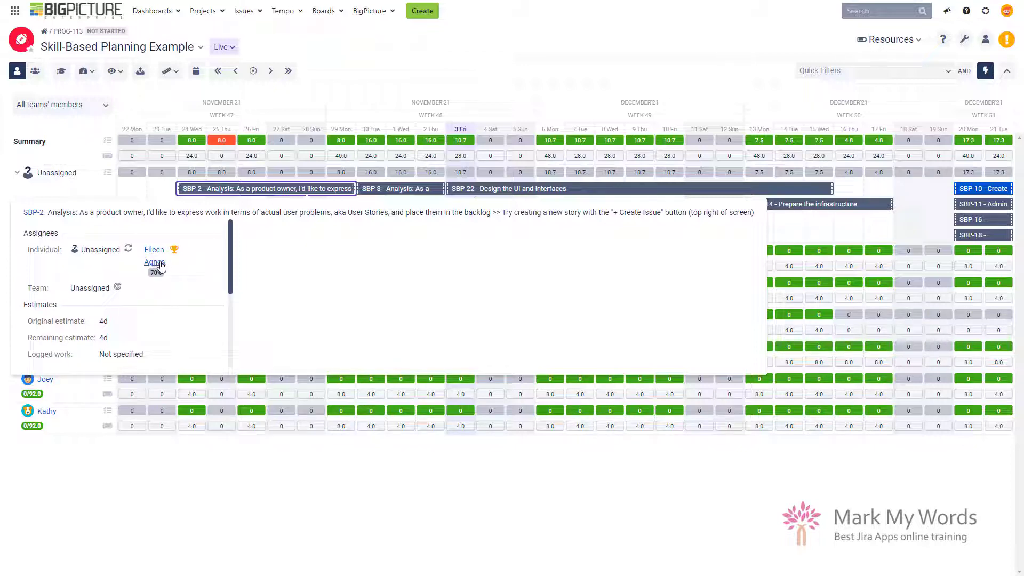
left_click(154, 249)
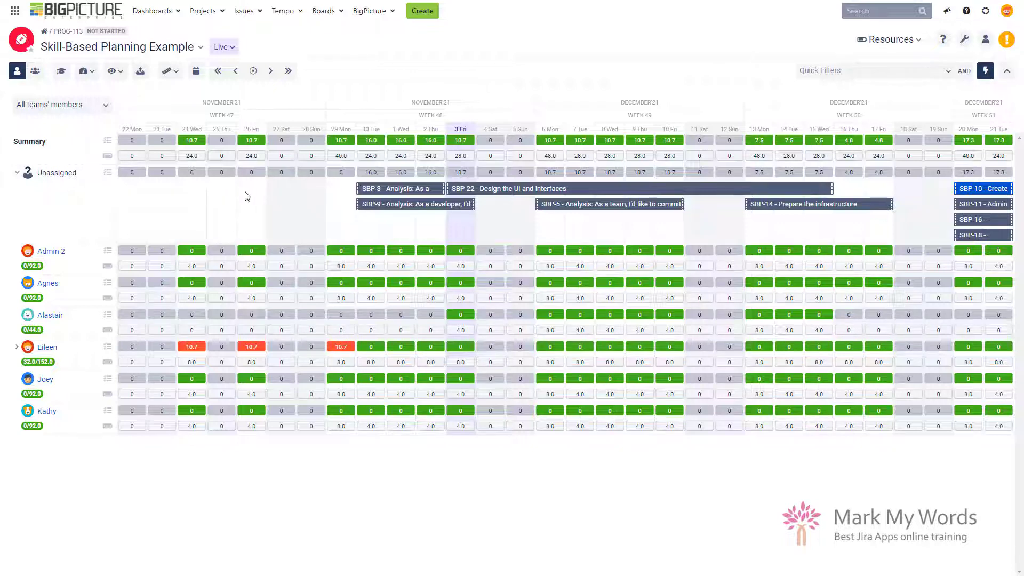
left_click(17, 348)
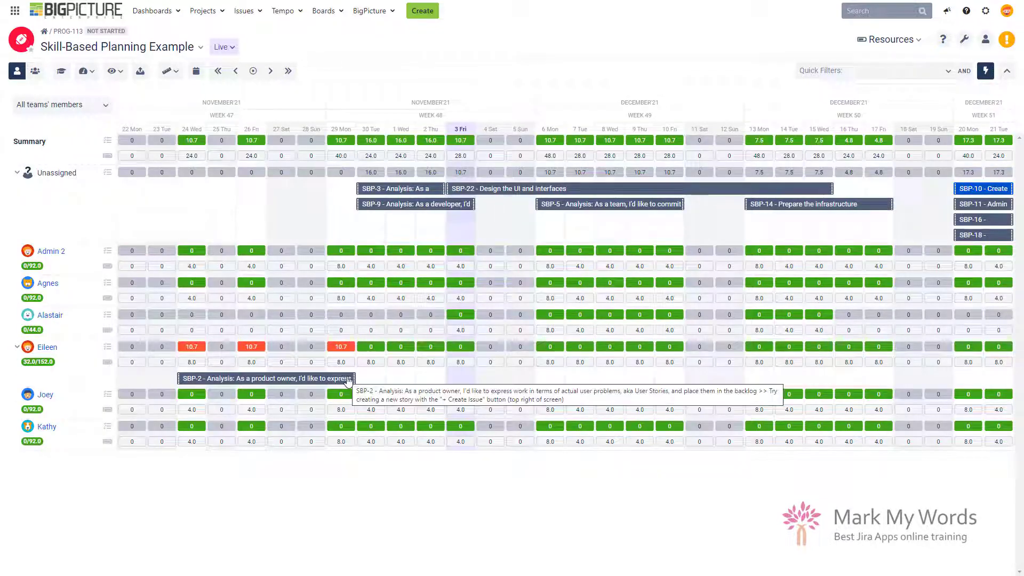
Assign SBP-3 and SBP-9 each to the best-matching individual among their suggested assignees.
left_click(388, 191)
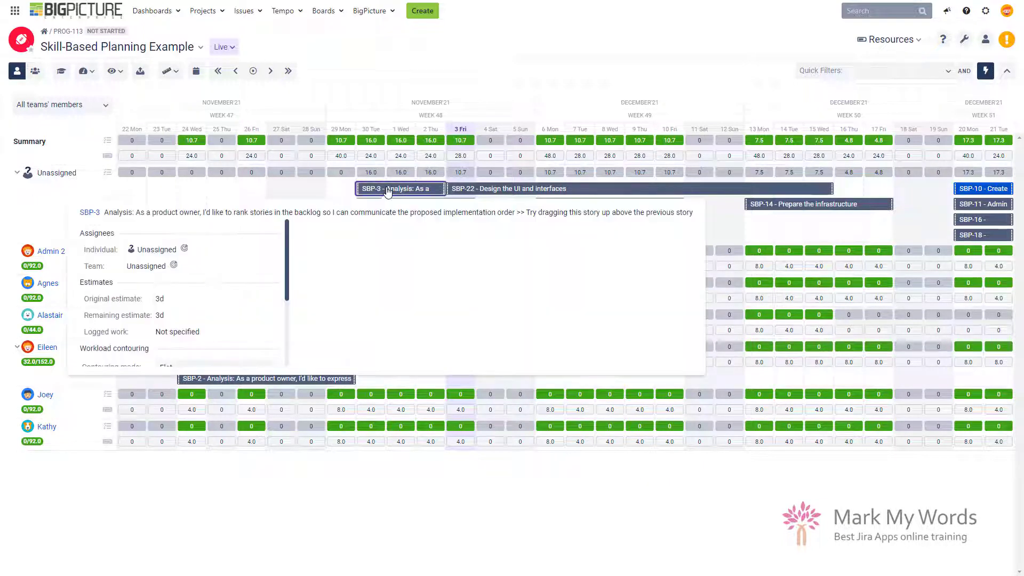
left_click(185, 249)
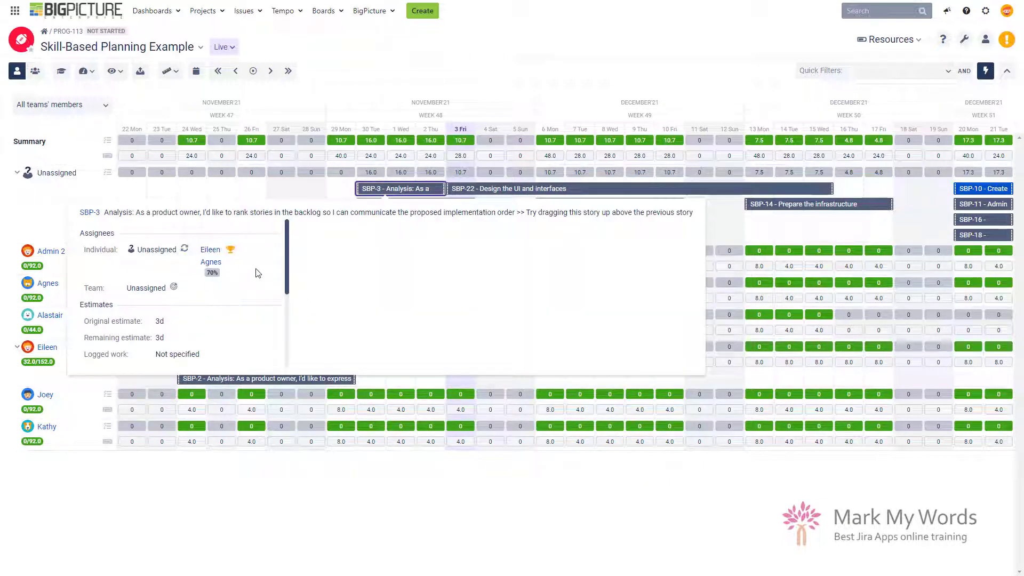
left_click(213, 250)
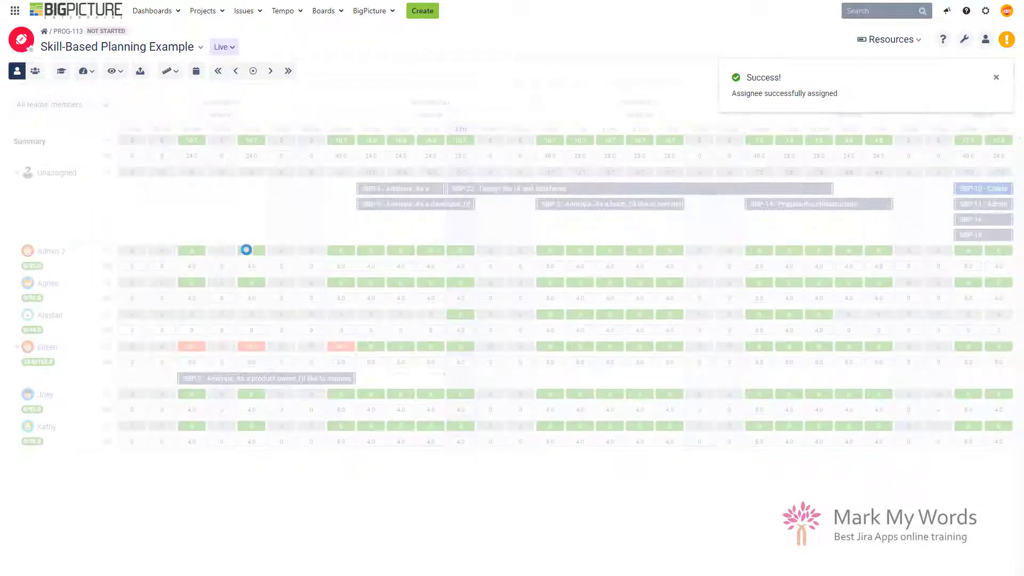
left_click(403, 193)
left_click(156, 246)
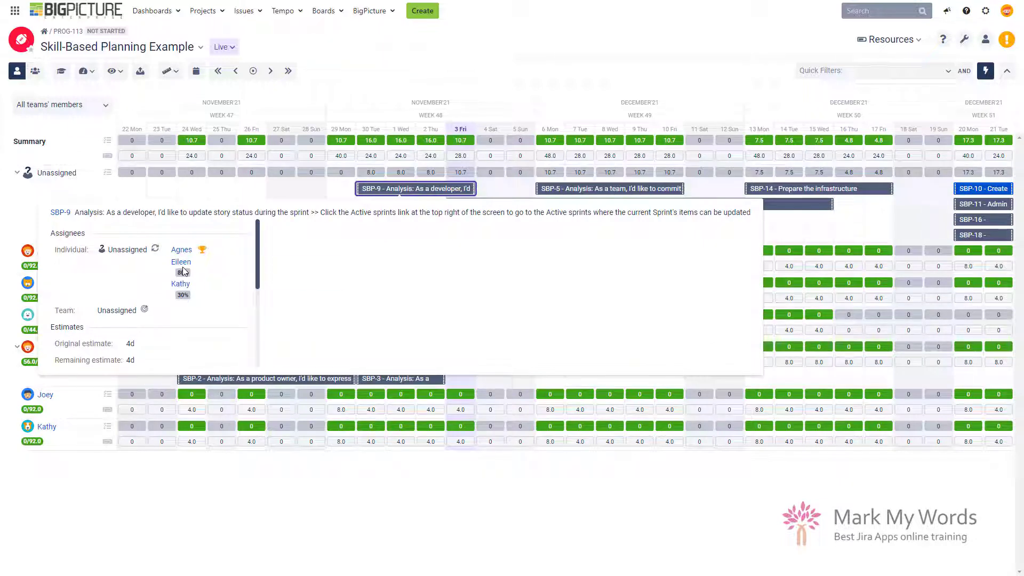
left_click(181, 250)
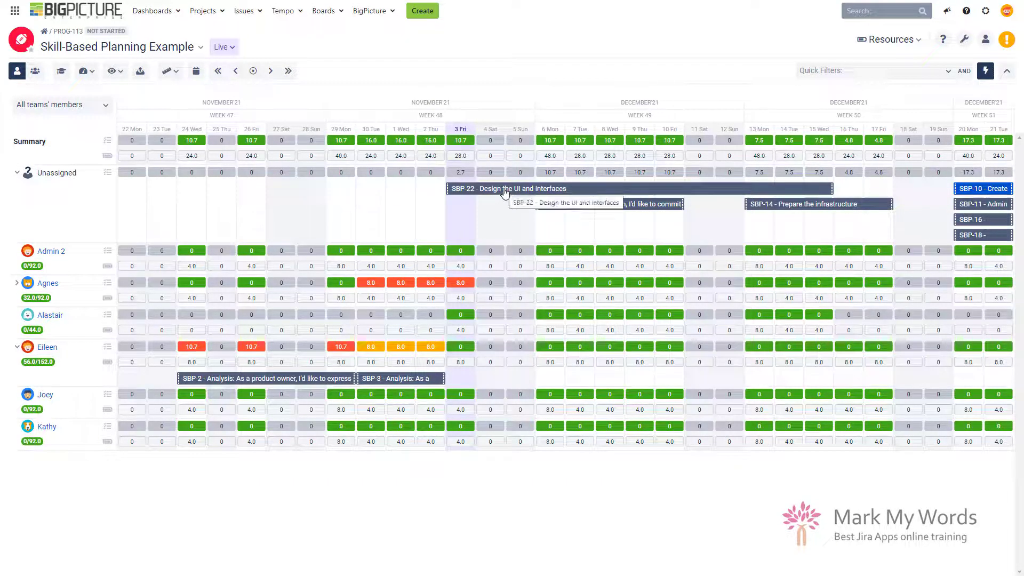
Assign SBP-5 to its best-matching suggested individual, and expand all member rows.
left_click(581, 208)
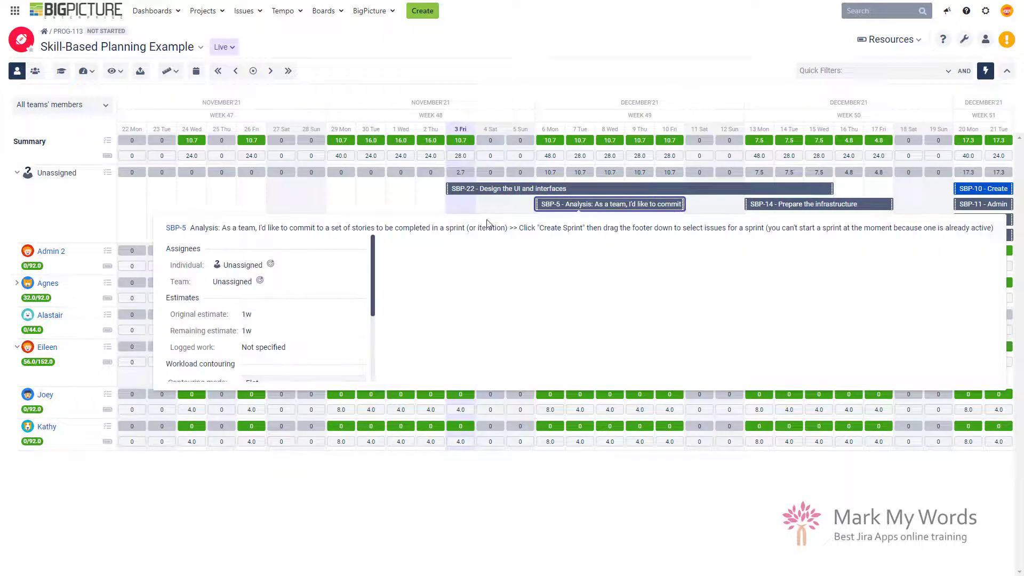
left_click(271, 266)
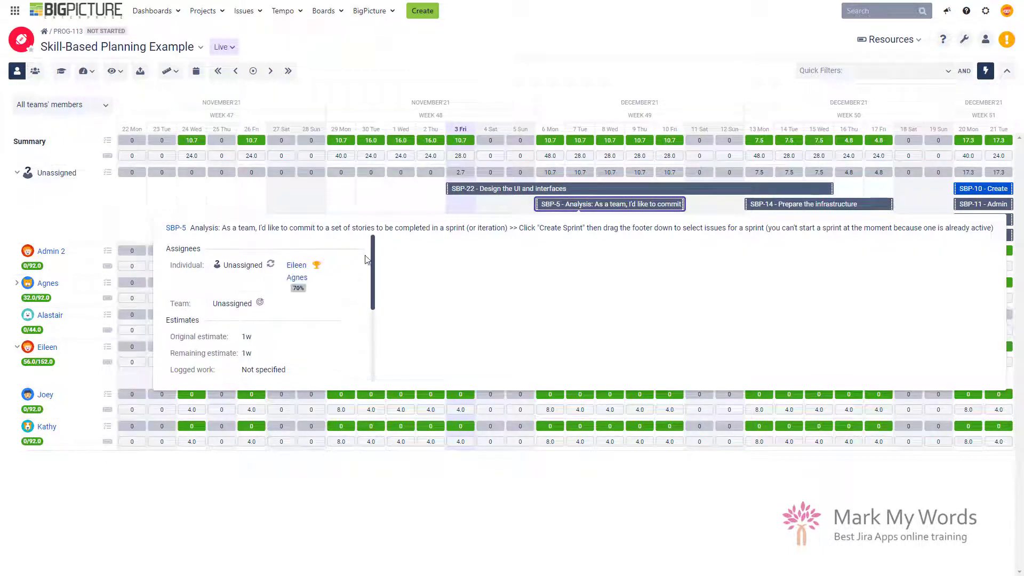
left_click(297, 266)
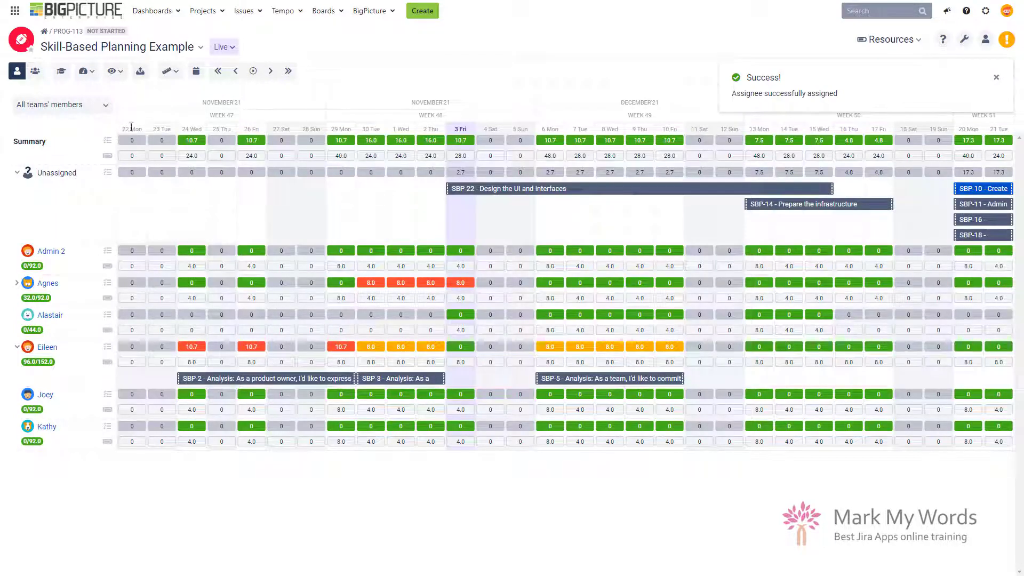
left_click(117, 73)
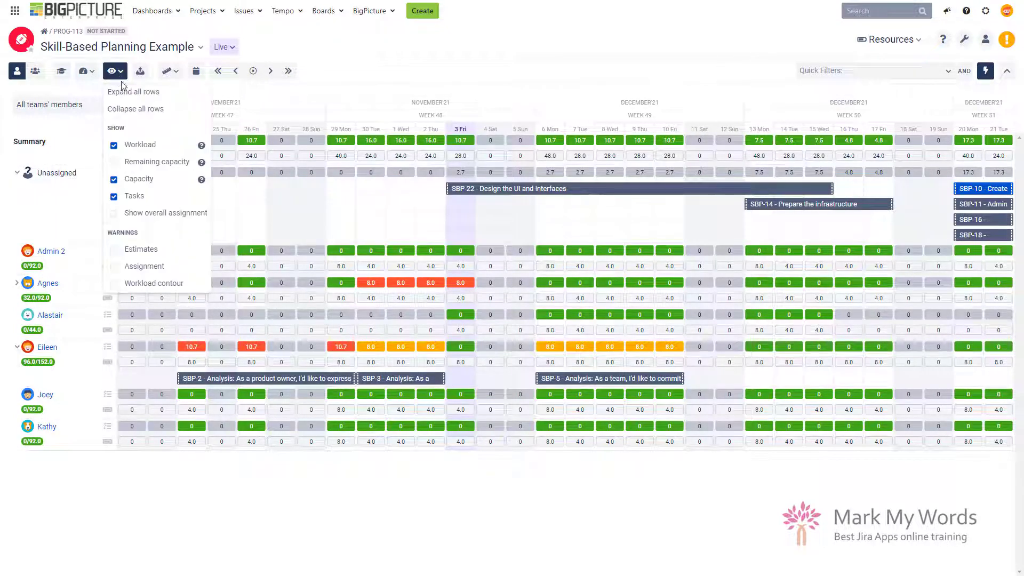
left_click(131, 92)
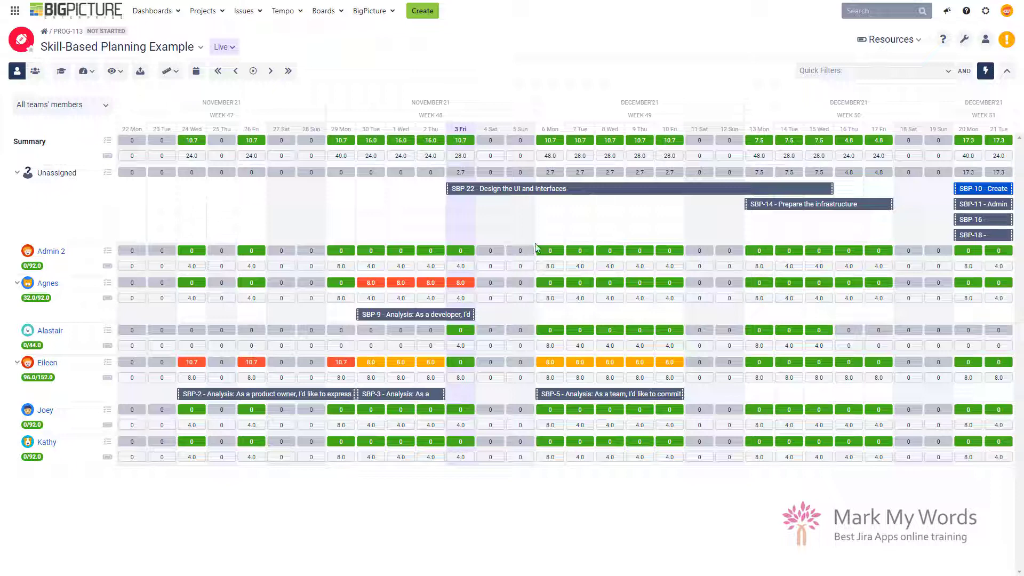
Review the suggested individuals for SBP-22 Design the UI and interfaces, and assign the task to the best-matching designer.
mouse_move(538, 194)
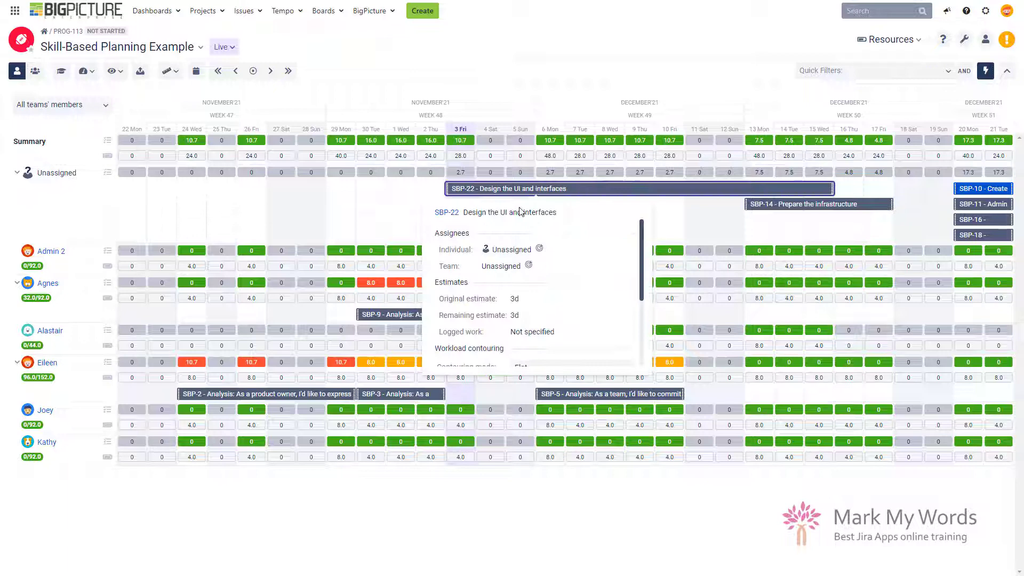
left_click(539, 249)
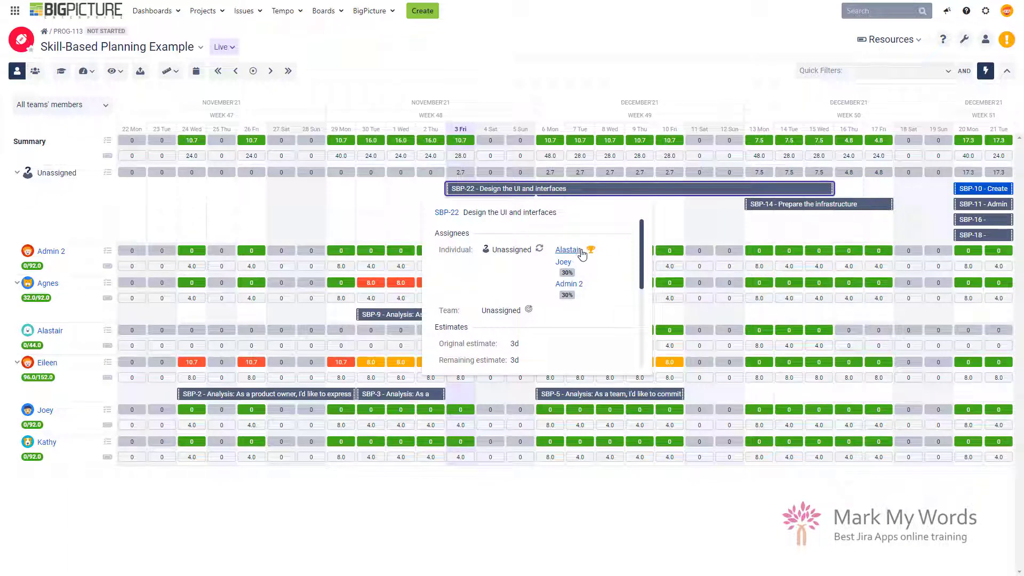
mouse_move(591, 252)
mouse_move(569, 277)
left_click(564, 261)
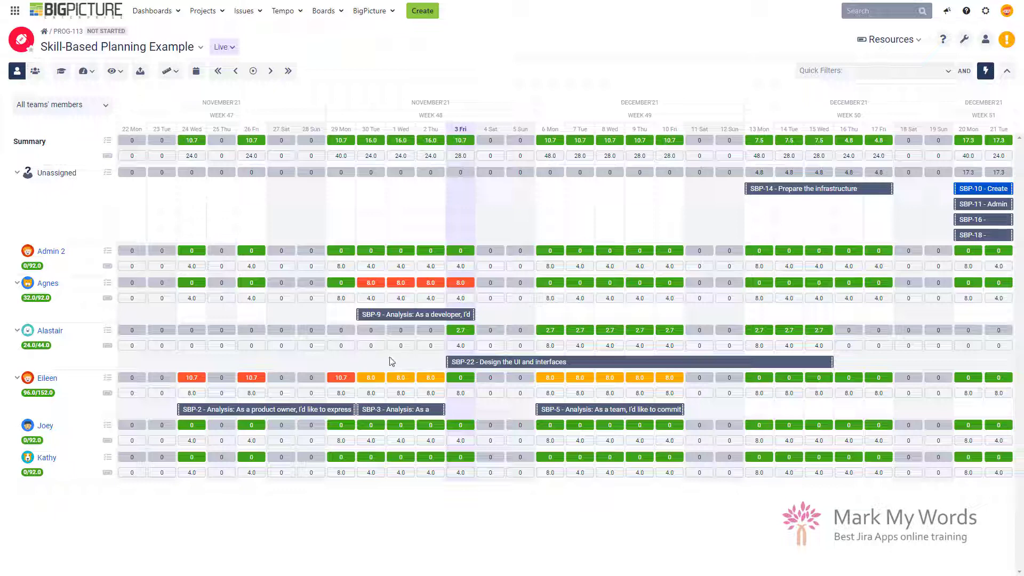
Show the Skills workload panel and enlarge it so all rows from Unspecified to Tester fit.
left_click(61, 72)
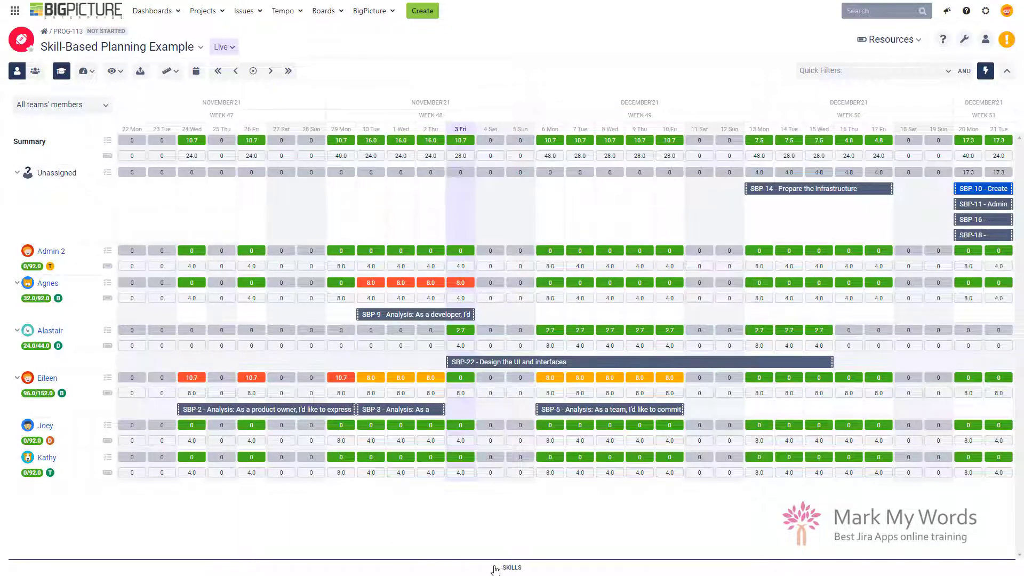
left_click(495, 569)
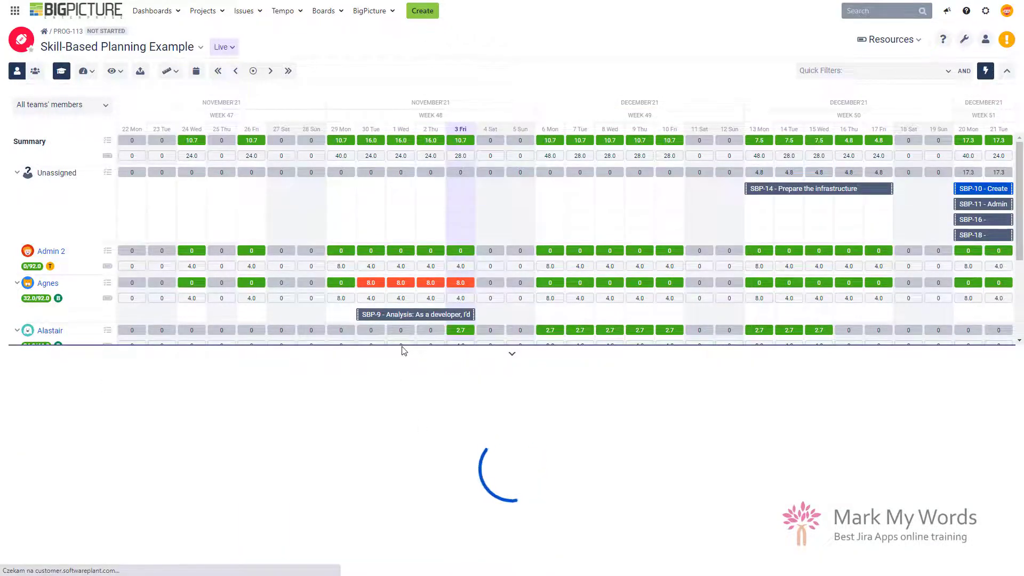
left_click_drag(404, 350, 408, 231)
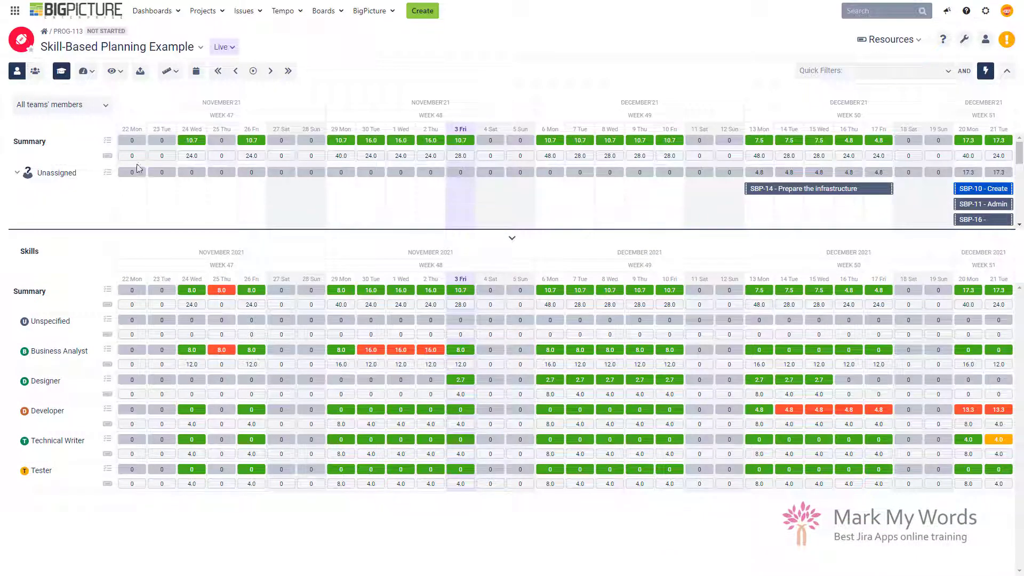
Set the workload aggregation to Monthly and the timeline's time period to Half year.
left_click(114, 72)
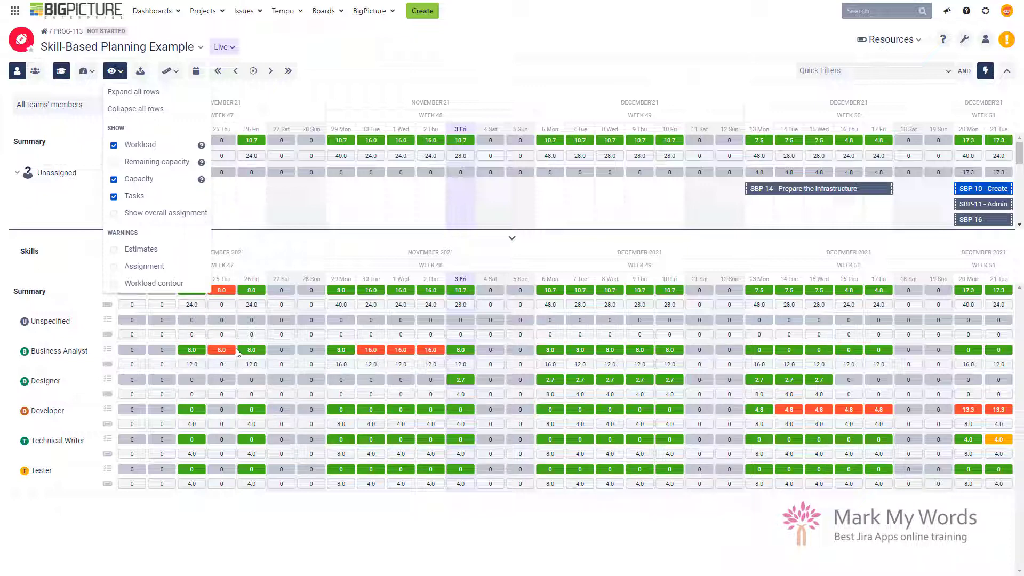
left_click(170, 72)
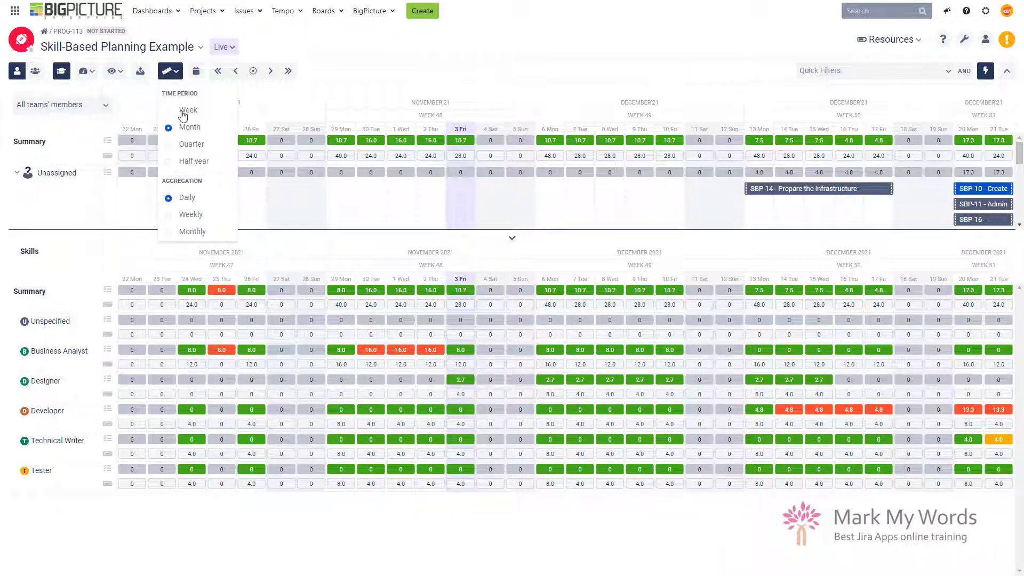
left_click(197, 220)
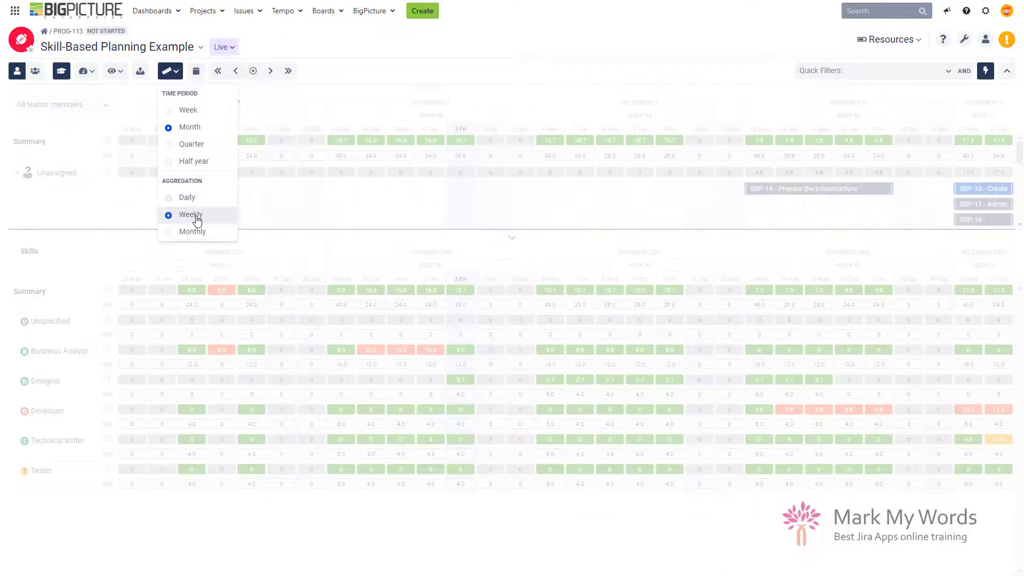
left_click(198, 233)
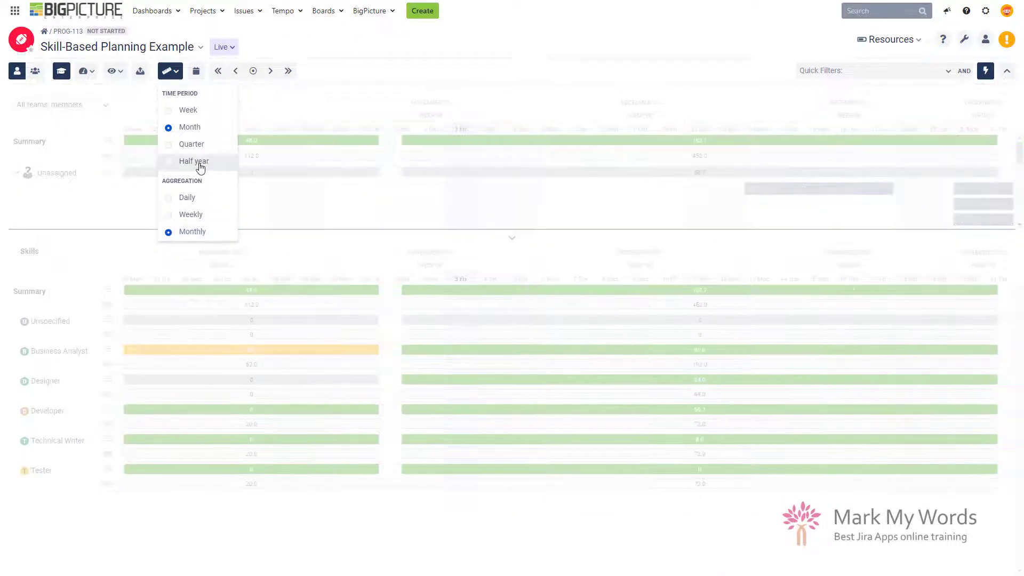
left_click(200, 163)
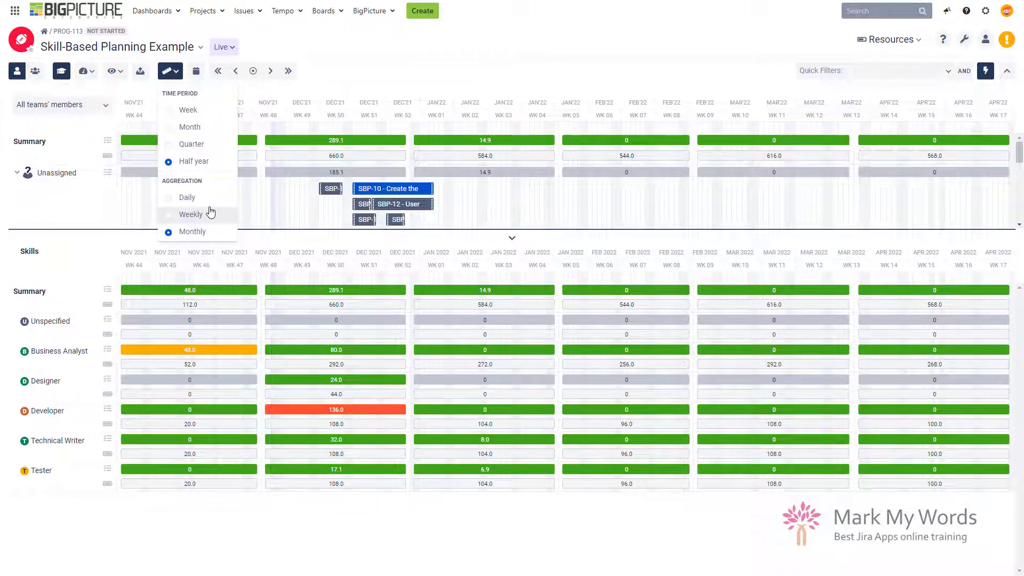
left_click(907, 41)
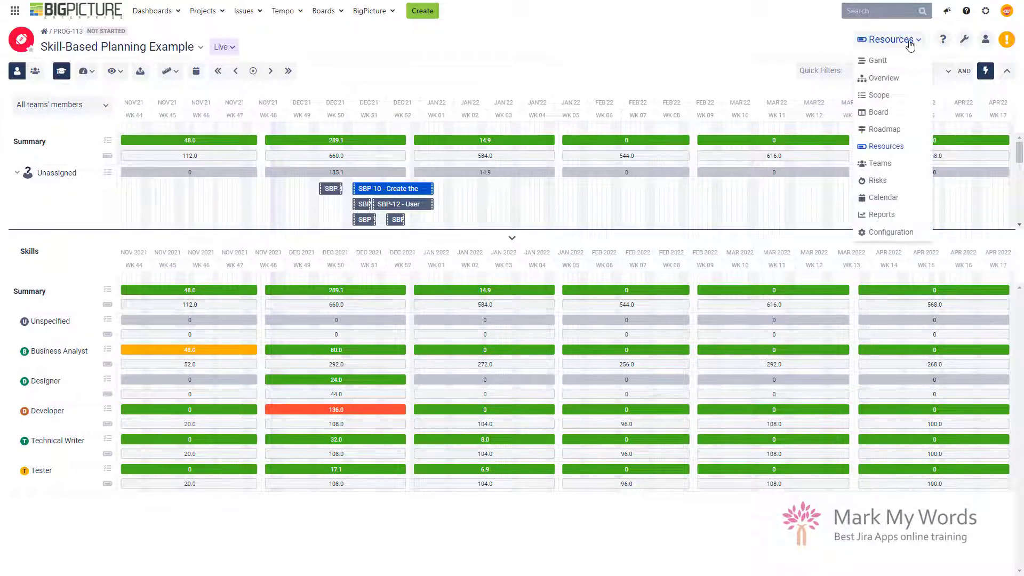
left_click(490, 62)
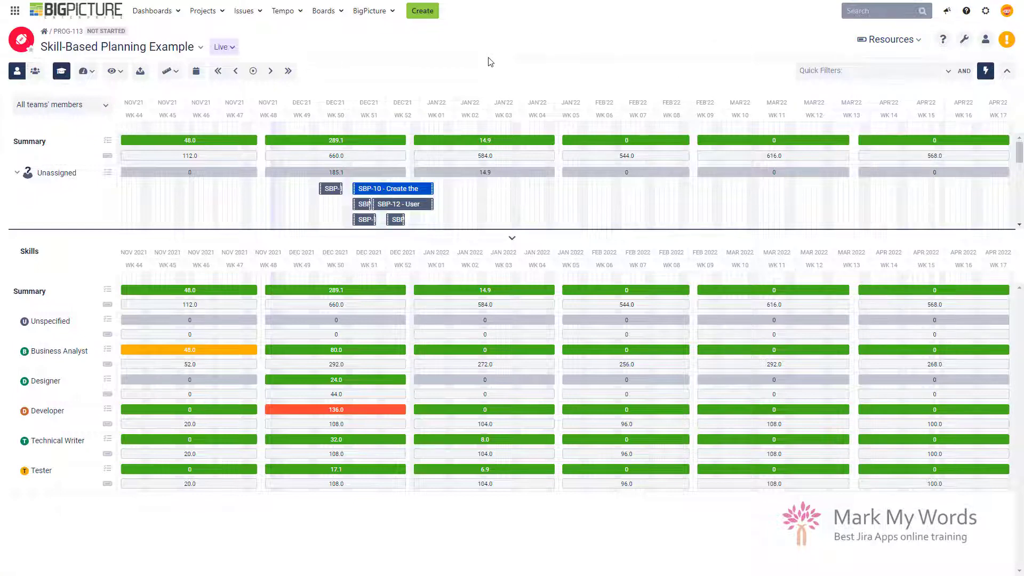